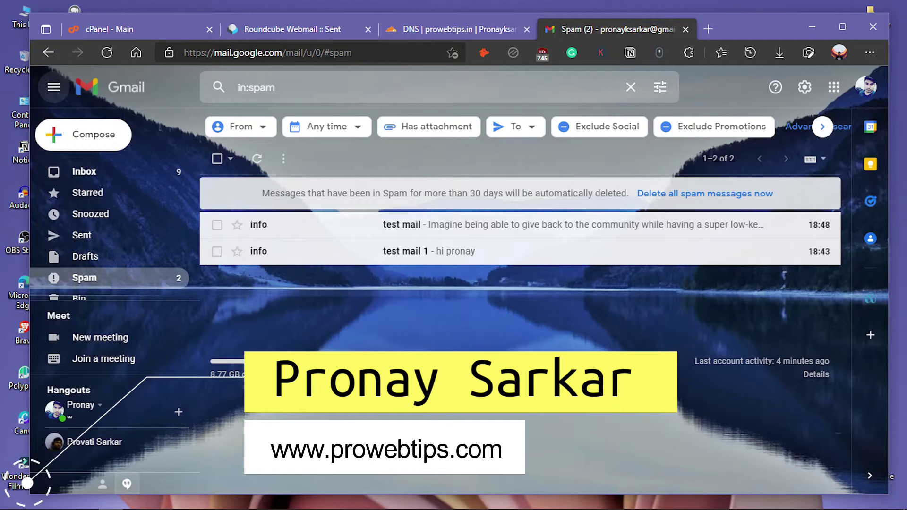
- Glance over the webmail and the Gmail spam folder, opening and closing the Google account panel
{"action": "key", "text": "ctrl+2"}
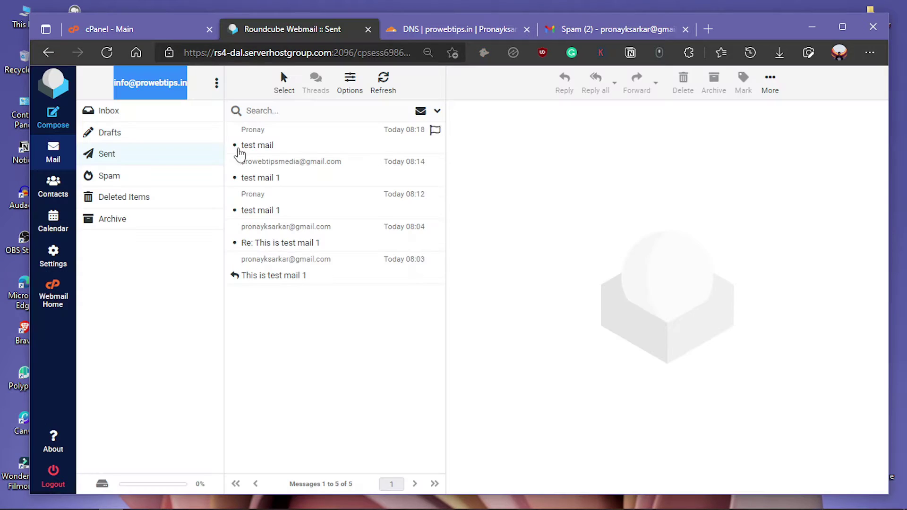
{"action": "left_click", "coordinate": [583, 31]}
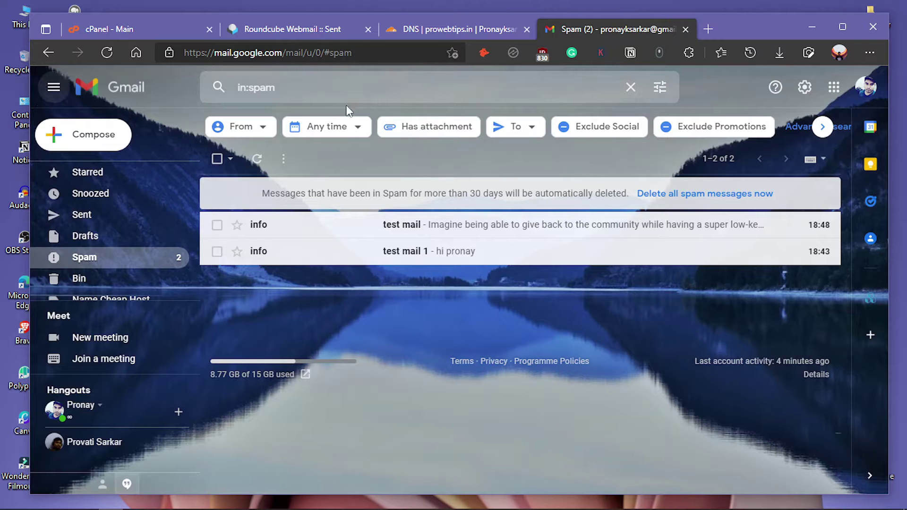
{"action": "left_click", "coordinate": [861, 93]}
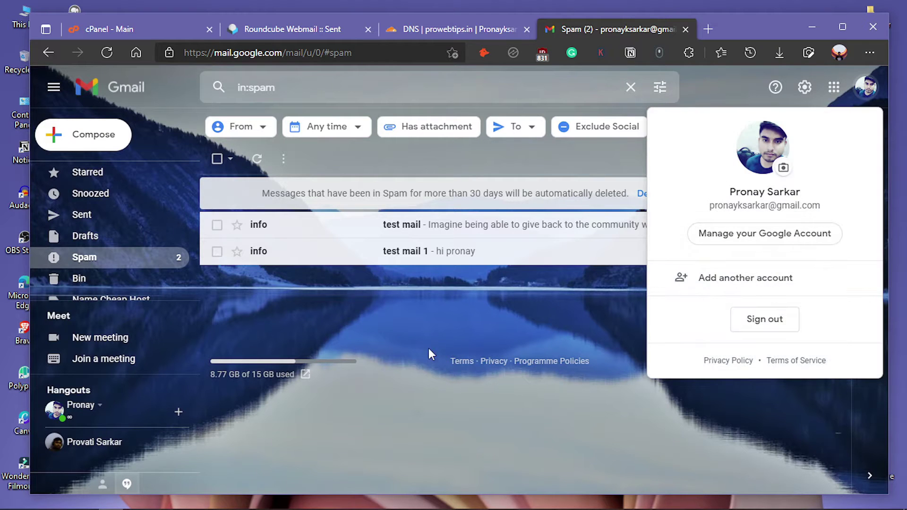
{"action": "left_click", "coordinate": [302, 313]}
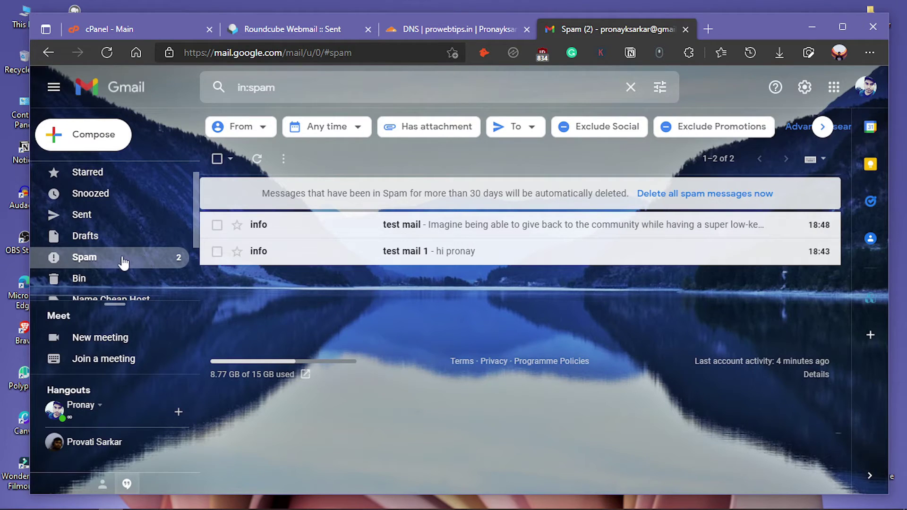
{"action": "scroll", "coordinate": [120, 233], "scroll_direction": "up", "scroll_amount": 1}
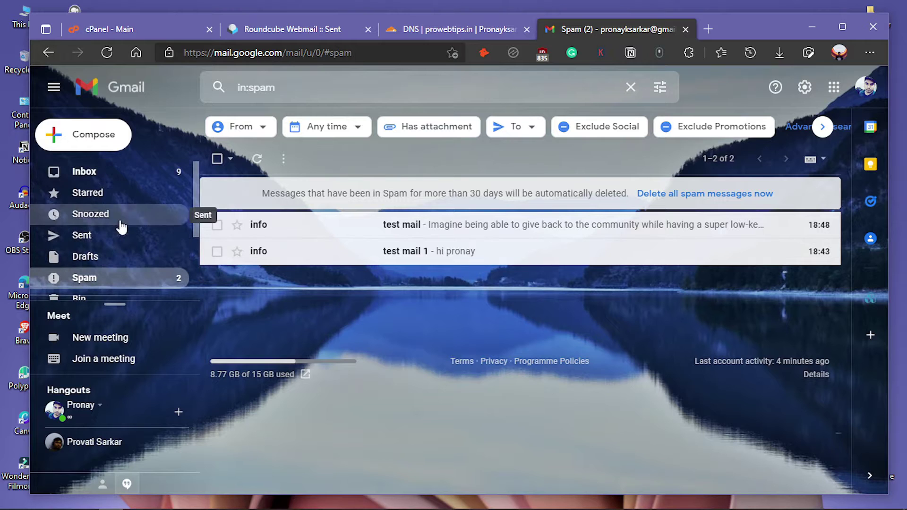
{"action": "scroll", "coordinate": [174, 284], "scroll_direction": "down", "scroll_amount": 1}
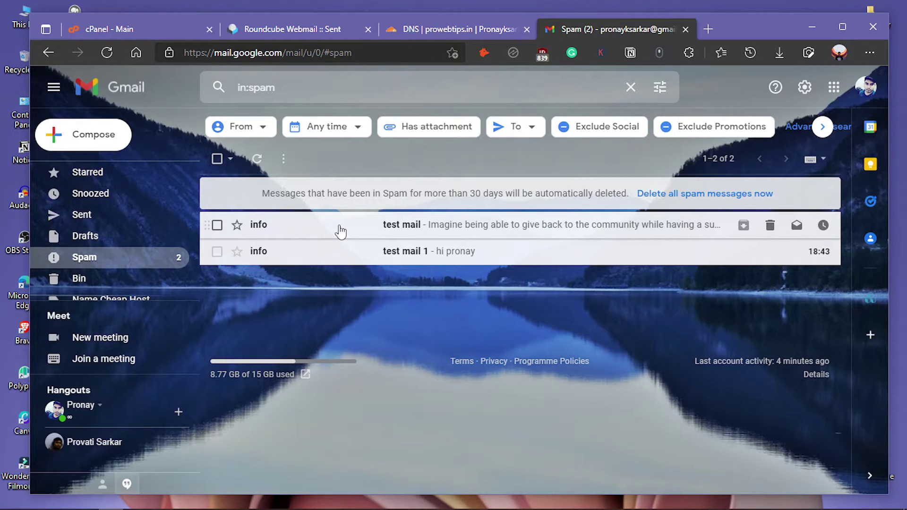
- Open cPanel's Email Deliverability and check prowebtips.in's DKIM and SPF problem note
{"action": "left_click", "coordinate": [181, 29]}
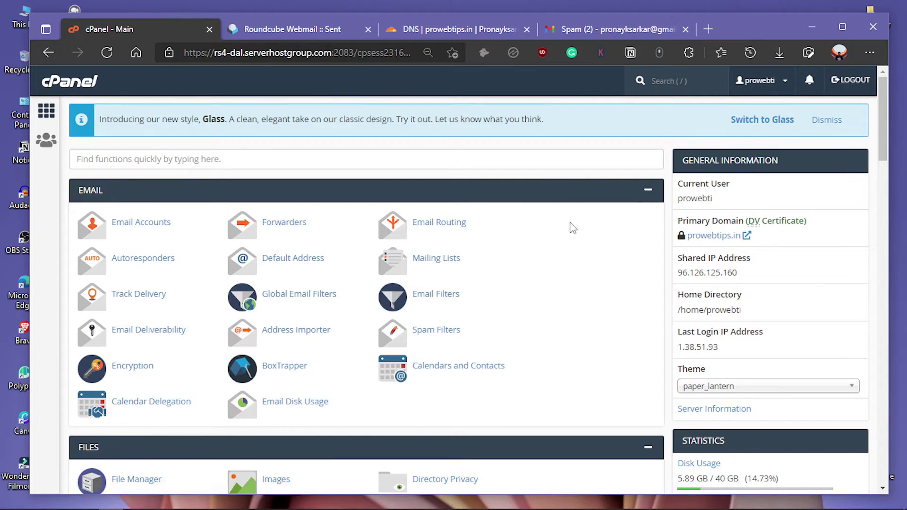
{"action": "scroll", "coordinate": [573, 229], "scroll_direction": "down", "scroll_amount": 1}
{"action": "scroll", "coordinate": [208, 245], "scroll_direction": "up", "scroll_amount": 1}
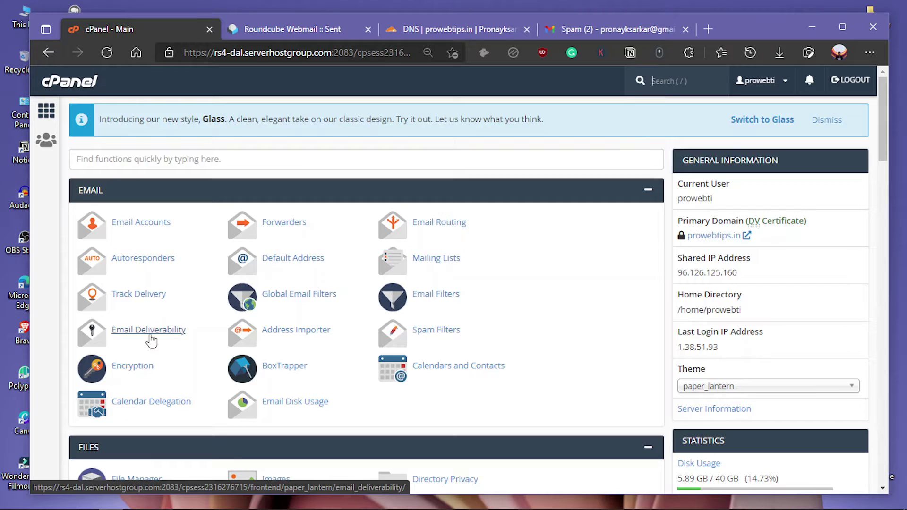
{"action": "left_click", "coordinate": [149, 333]}
{"action": "scroll", "coordinate": [361, 325], "scroll_direction": "down", "scroll_amount": 1}
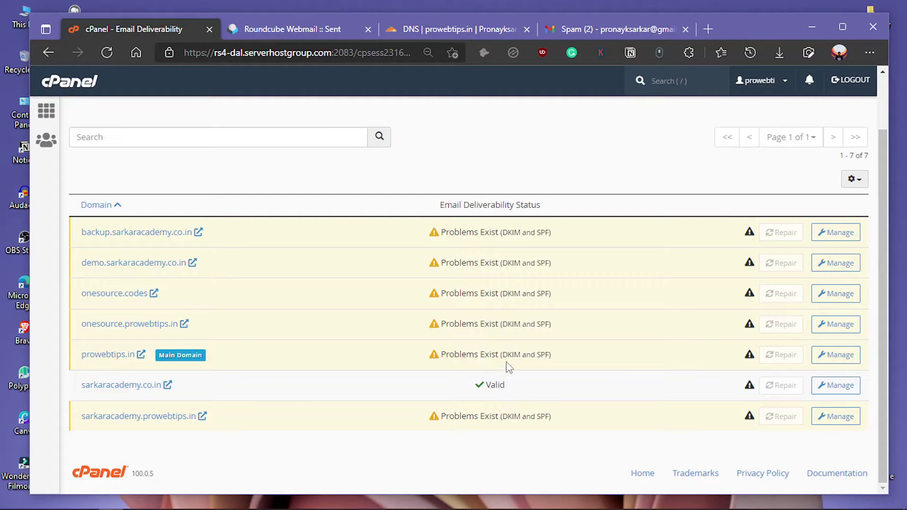
{"action": "mouse_move", "coordinate": [449, 355]}
{"action": "left_click_drag", "start_coordinate": [502, 354], "coordinate": [555, 359]}
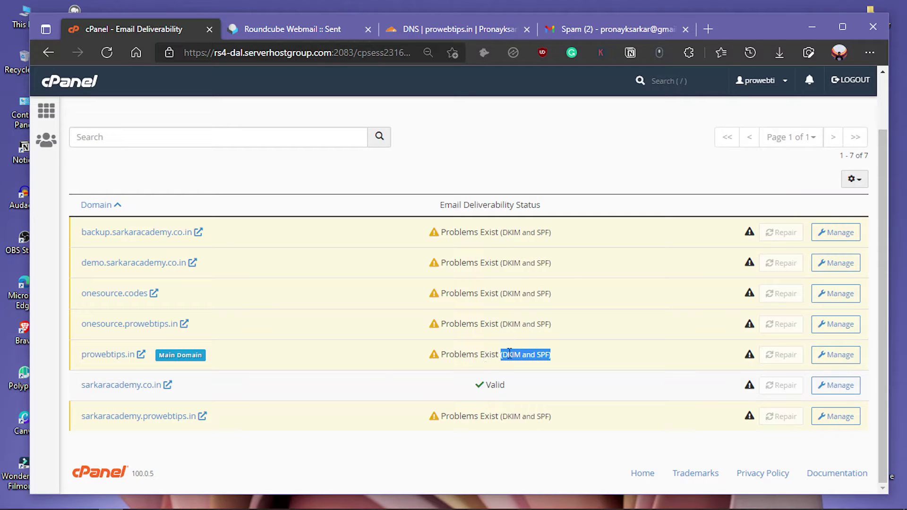
{"action": "left_click", "coordinate": [544, 365]}
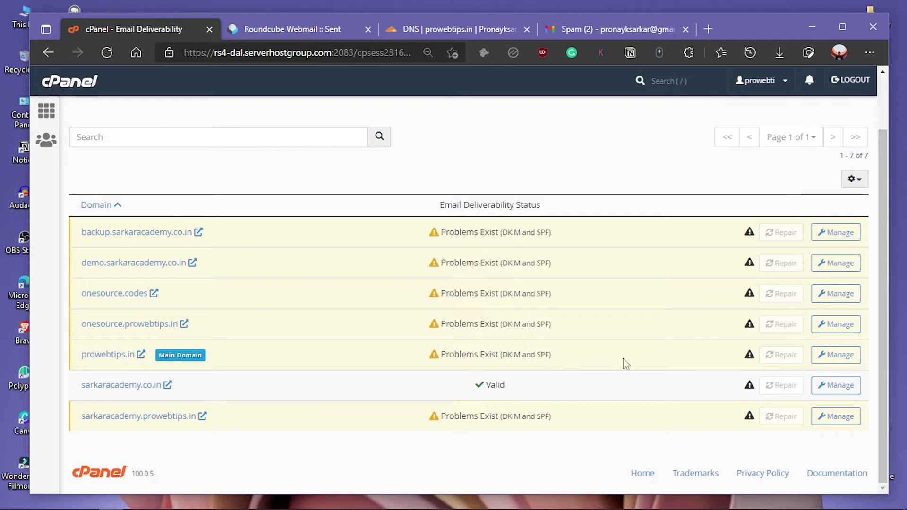
- Manage prowebtips.in's deliverability and request installing its suggested DKIM record
{"action": "left_click", "coordinate": [830, 361]}
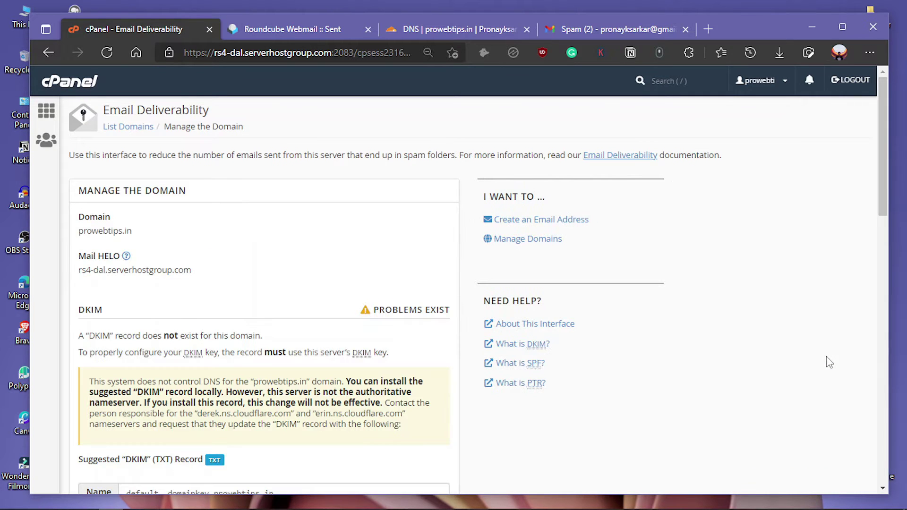
{"action": "scroll", "coordinate": [179, 282], "scroll_direction": "down", "scroll_amount": 3}
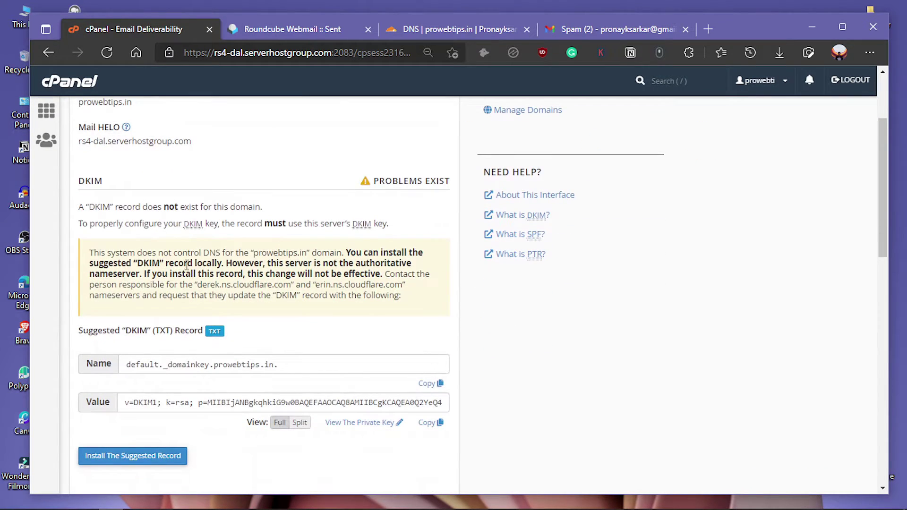
{"action": "scroll", "coordinate": [230, 283], "scroll_direction": "down", "scroll_amount": 1}
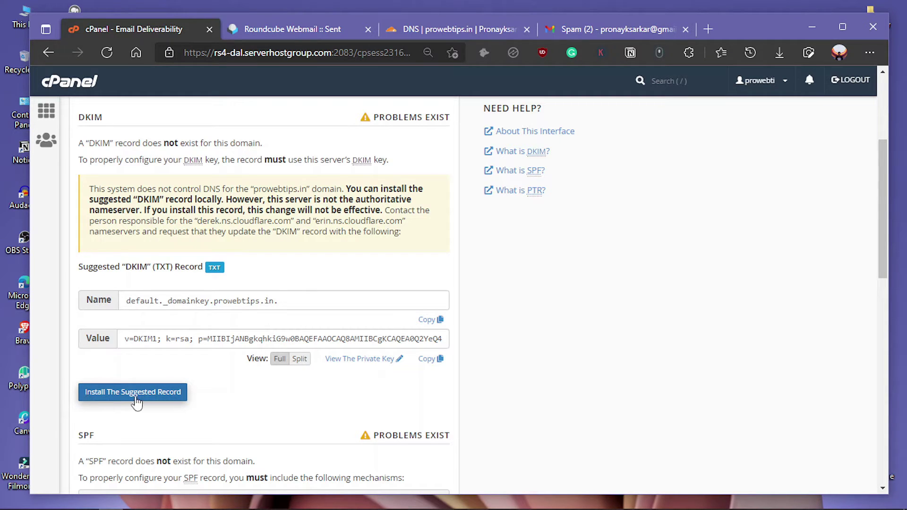
{"action": "left_click", "coordinate": [161, 402]}
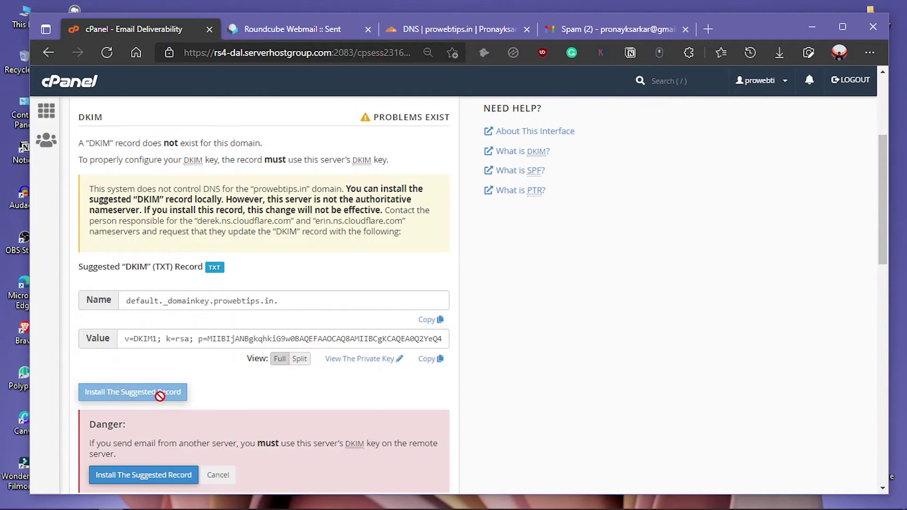
{"action": "scroll", "coordinate": [163, 399], "scroll_direction": "down", "scroll_amount": 1}
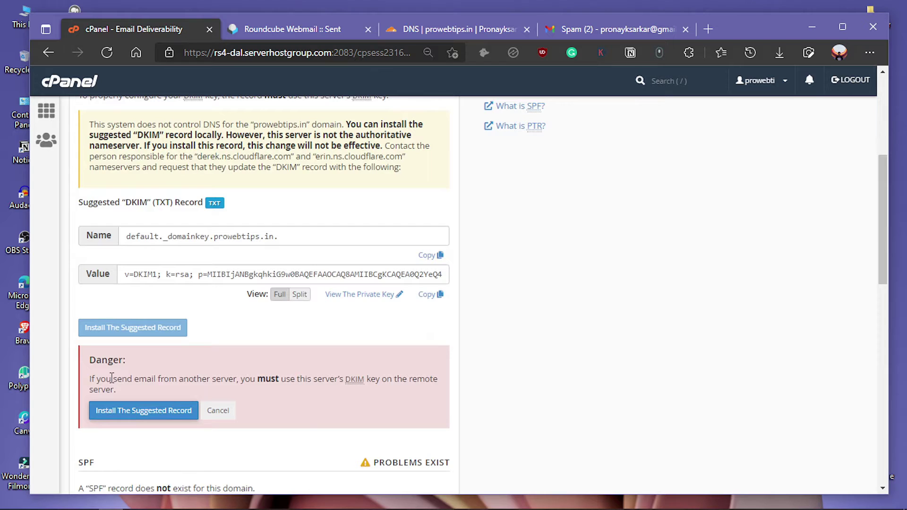
{"action": "scroll", "coordinate": [125, 375], "scroll_direction": "down", "scroll_amount": 1}
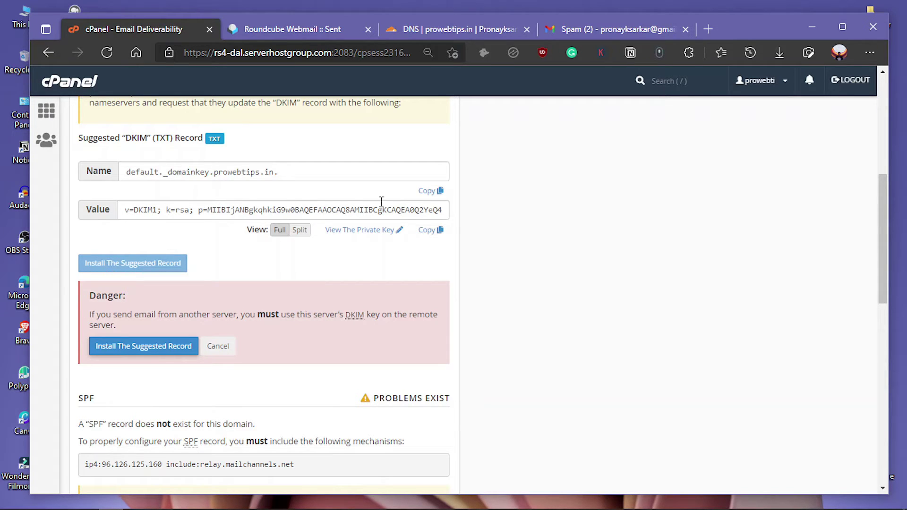
- Confirm the suggested DKIM install, reload, and review the Cloudflare nameservers and DKIM name
{"action": "left_click", "coordinate": [126, 347]}
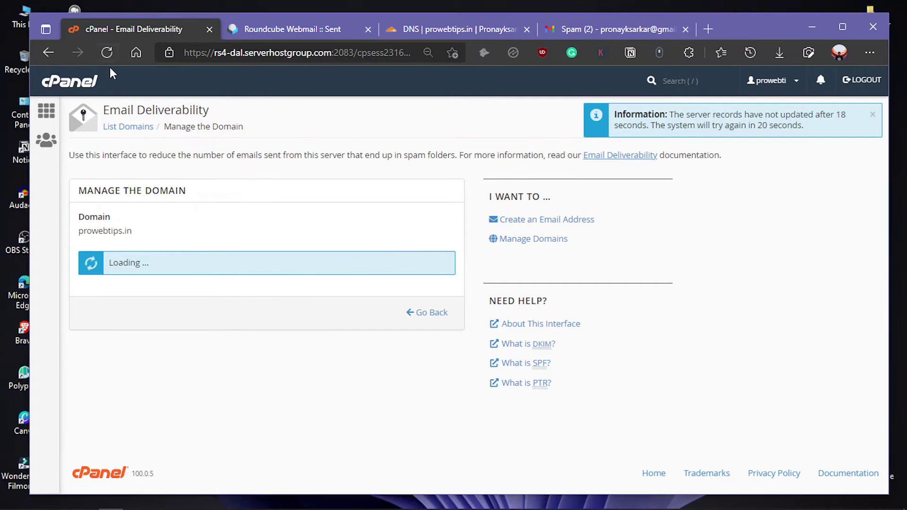
{"action": "left_click", "coordinate": [107, 53]}
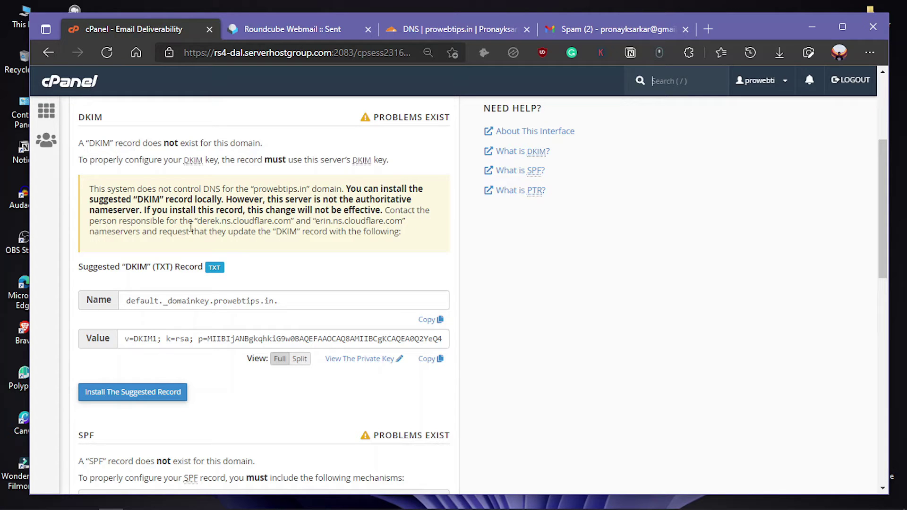
{"action": "left_click_drag", "start_coordinate": [198, 221], "coordinate": [221, 221]}
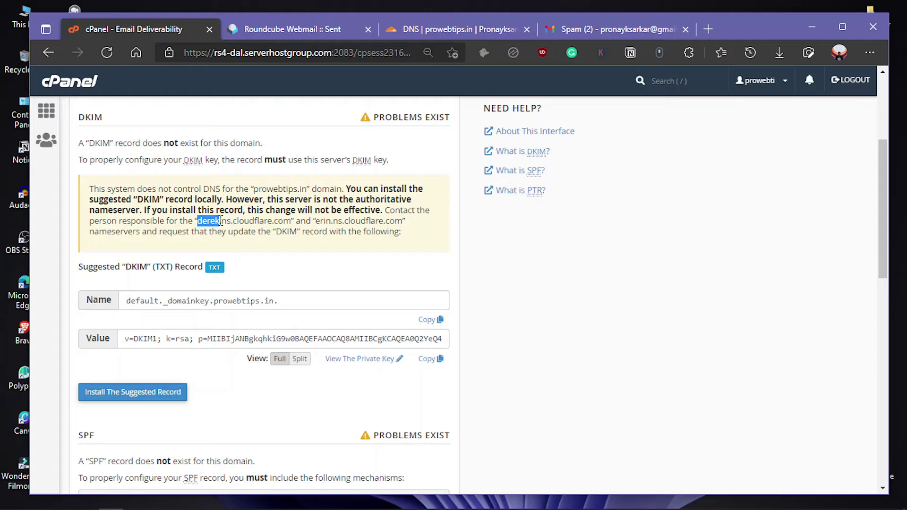
{"action": "left_click_drag", "start_coordinate": [291, 221], "coordinate": [205, 221]}
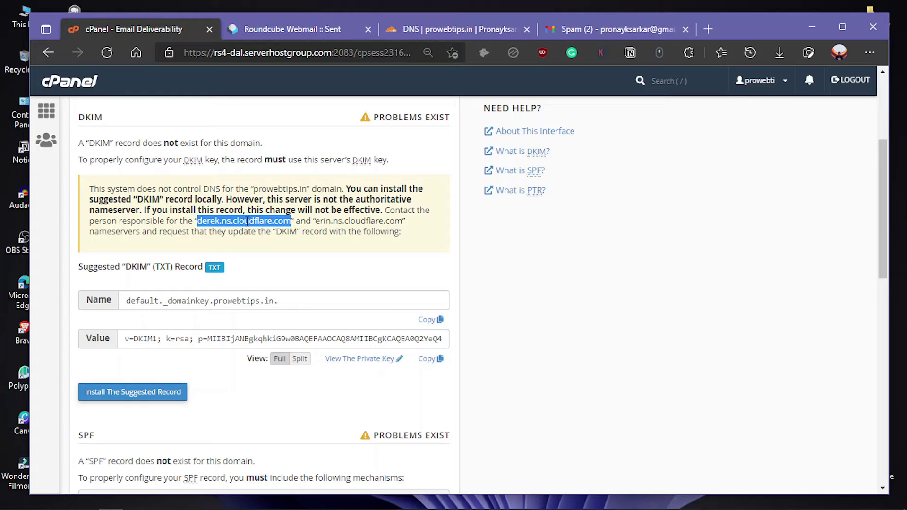
{"action": "left_click", "coordinate": [260, 305]}
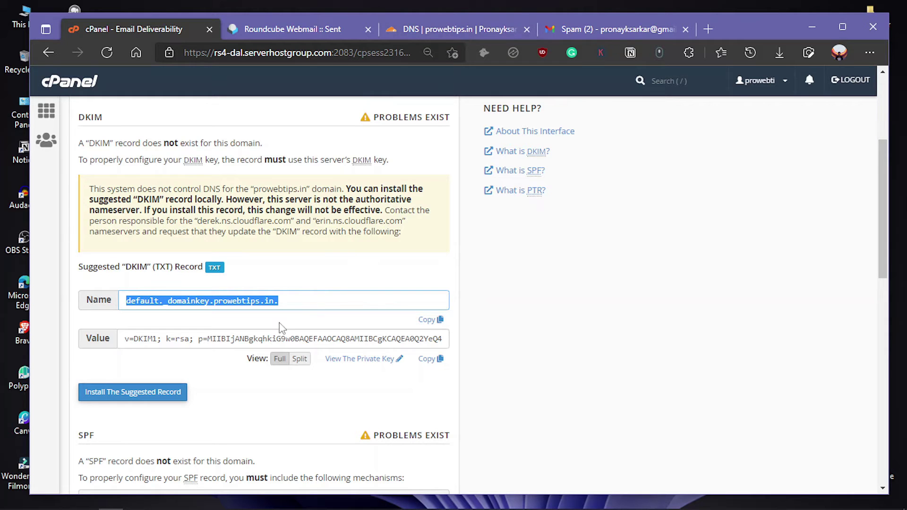
- Install the suggested SPF record for prowebtips.in
{"action": "scroll", "coordinate": [208, 377], "scroll_direction": "down", "scroll_amount": 1}
{"action": "scroll", "coordinate": [279, 296], "scroll_direction": "down", "scroll_amount": 4}
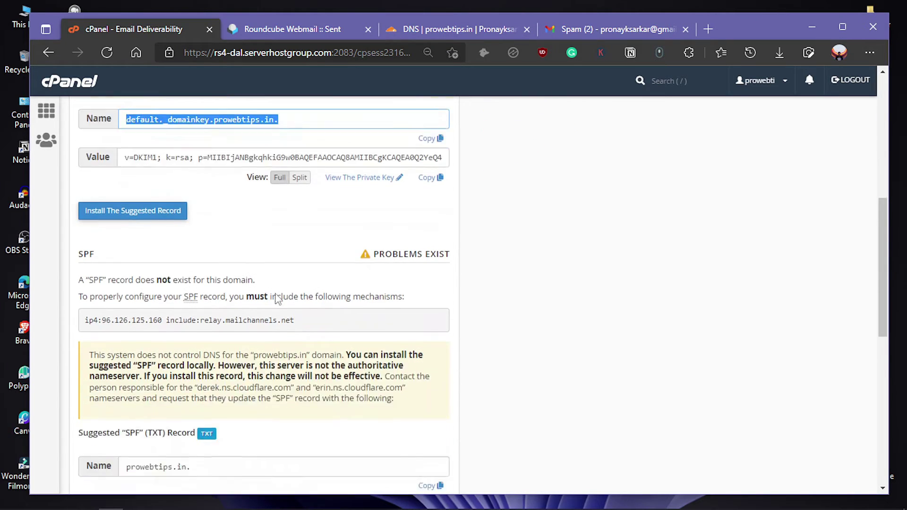
{"action": "scroll", "coordinate": [140, 327], "scroll_direction": "up", "scroll_amount": 1}
{"action": "left_click_drag", "start_coordinate": [101, 246], "coordinate": [81, 243]}
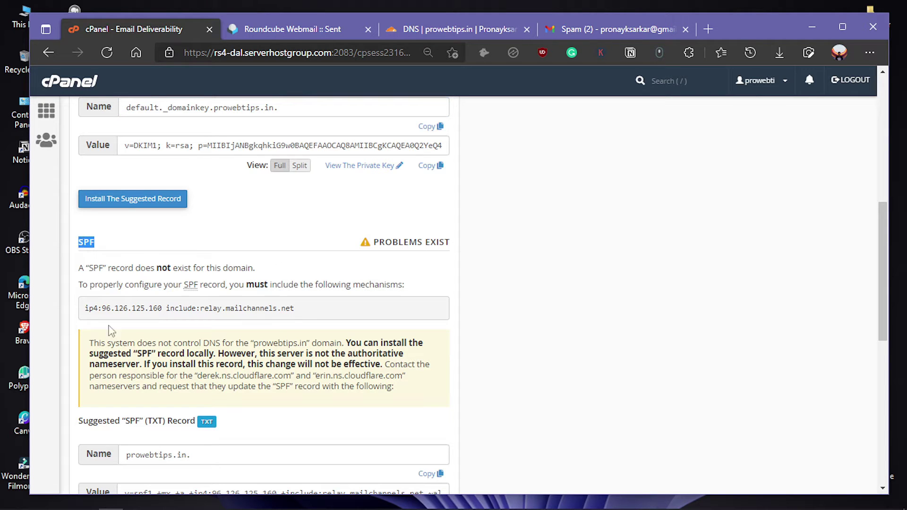
{"action": "scroll", "coordinate": [96, 247], "scroll_direction": "down", "scroll_amount": 2}
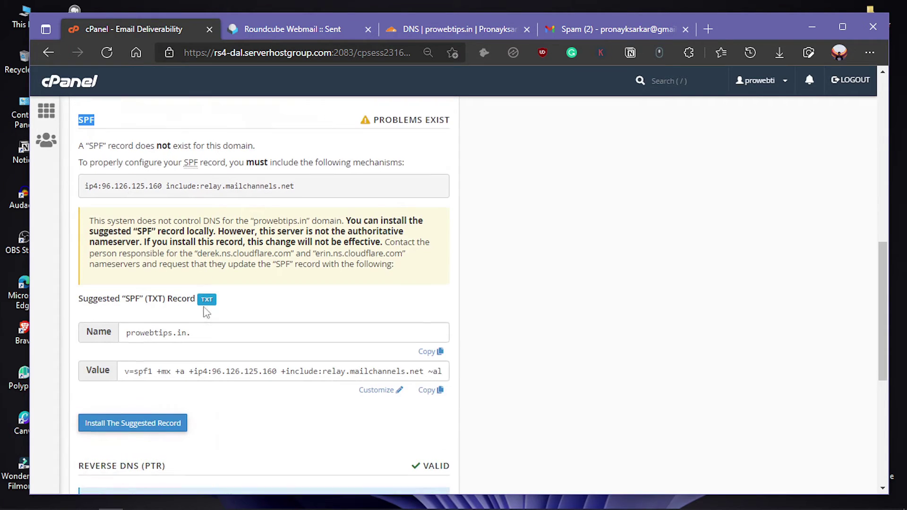
{"action": "left_click", "coordinate": [142, 420]}
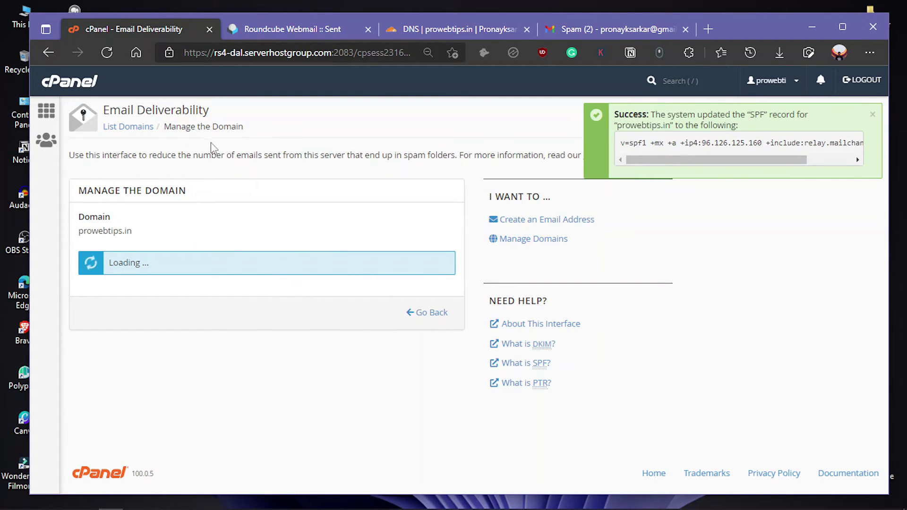
- Check Cloudflare's DNS page for prowebtips.in, then return to cPanel's Email Deliverability
{"action": "left_click", "coordinate": [451, 29]}
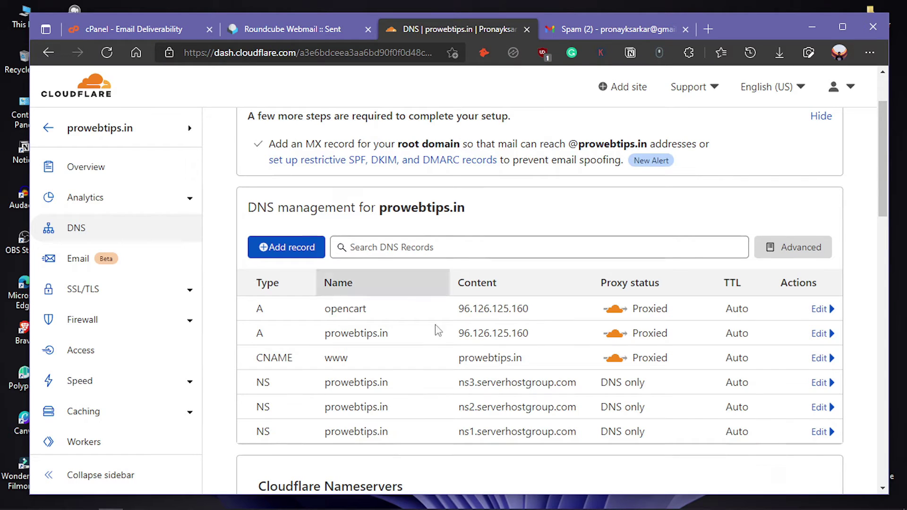
{"action": "left_click", "coordinate": [189, 128]}
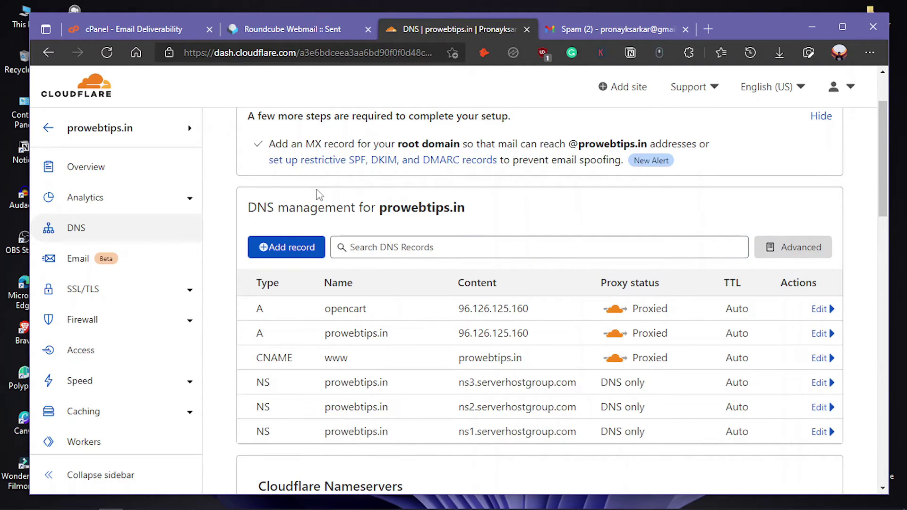
{"action": "left_click", "coordinate": [184, 35]}
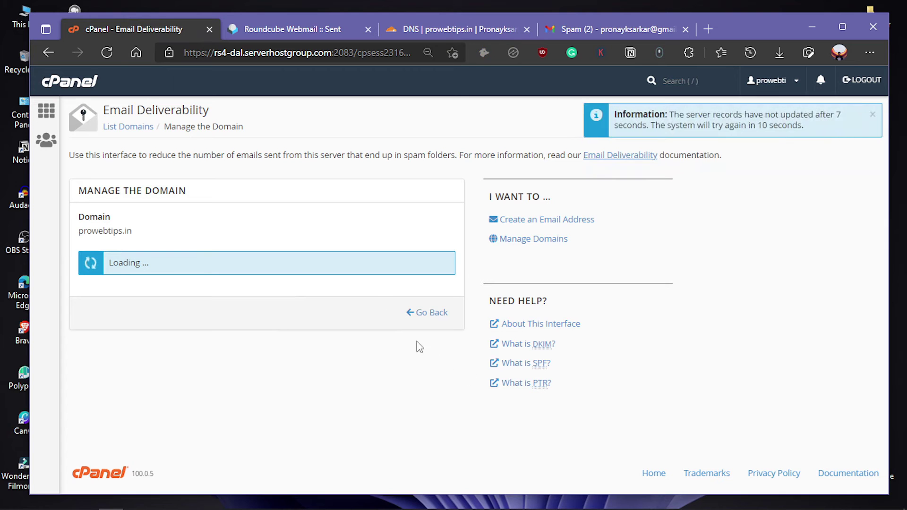
- Reload the deliverability details and copy the suggested DKIM record name for Cloudflare
{"action": "left_click", "coordinate": [106, 52]}
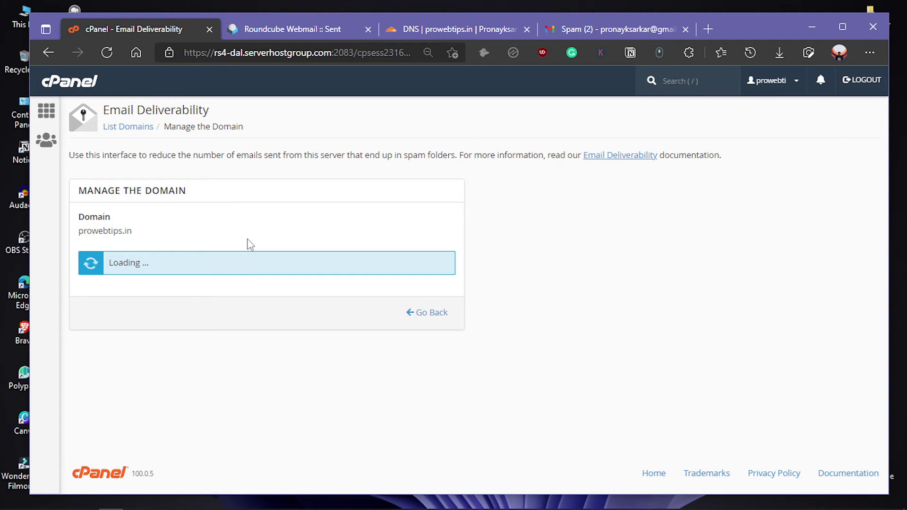
{"action": "scroll", "coordinate": [244, 354], "scroll_direction": "down", "scroll_amount": 2}
{"action": "scroll", "coordinate": [245, 354], "scroll_direction": "down", "scroll_amount": 3}
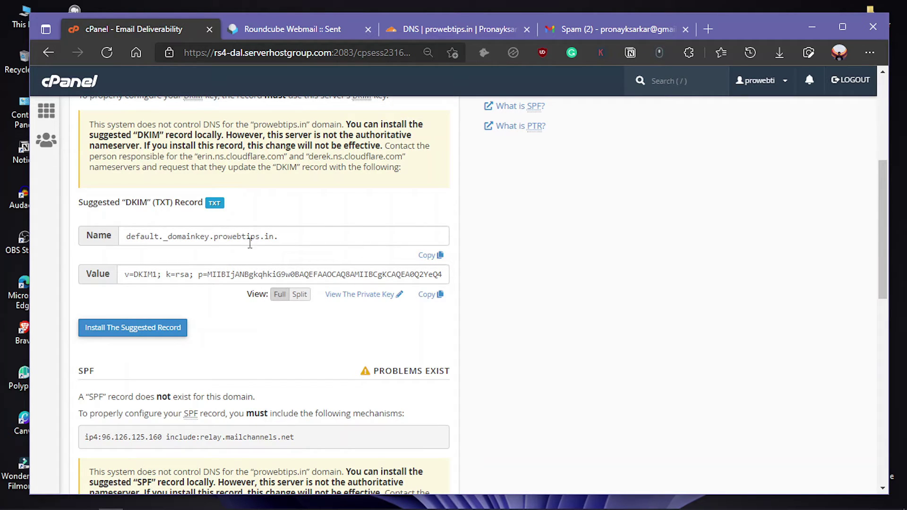
{"action": "left_click", "coordinate": [428, 255]}
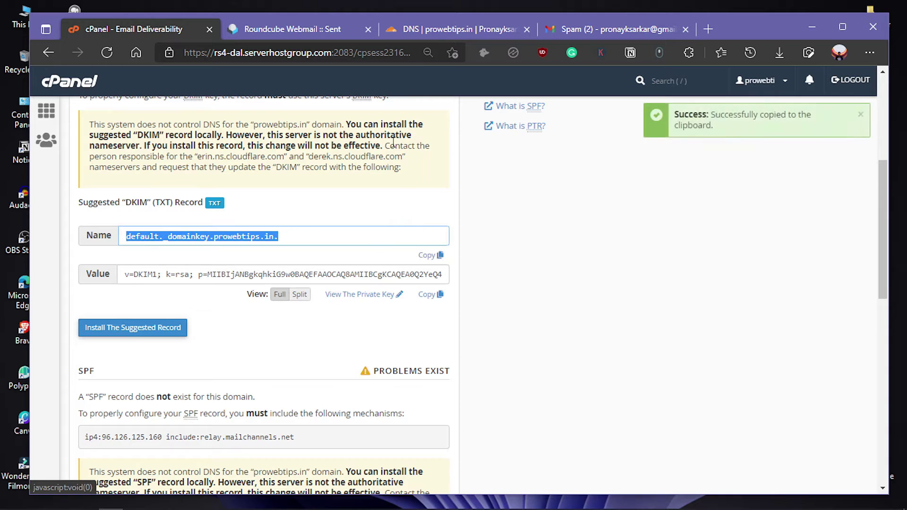
{"action": "left_click", "coordinate": [424, 32]}
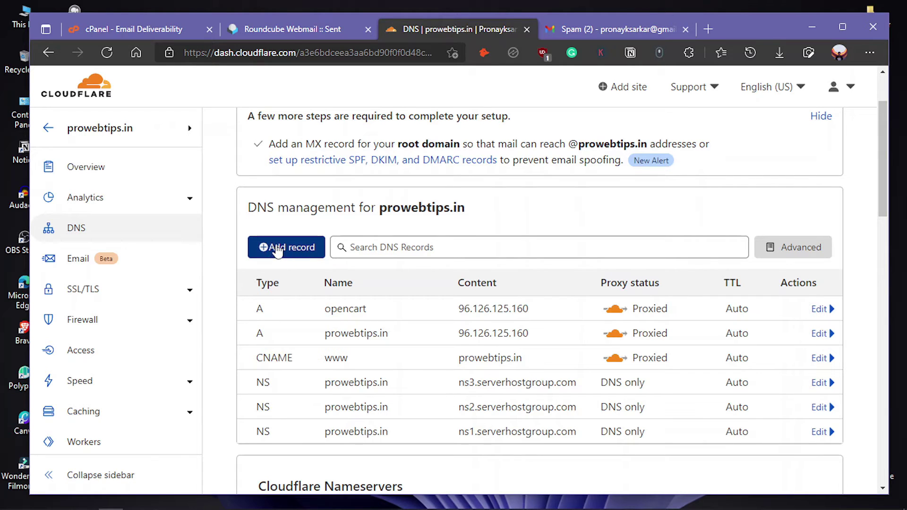
- Add a new Cloudflare TXT record named default._domainkey.prowebtips.in
{"action": "left_click", "coordinate": [281, 251]}
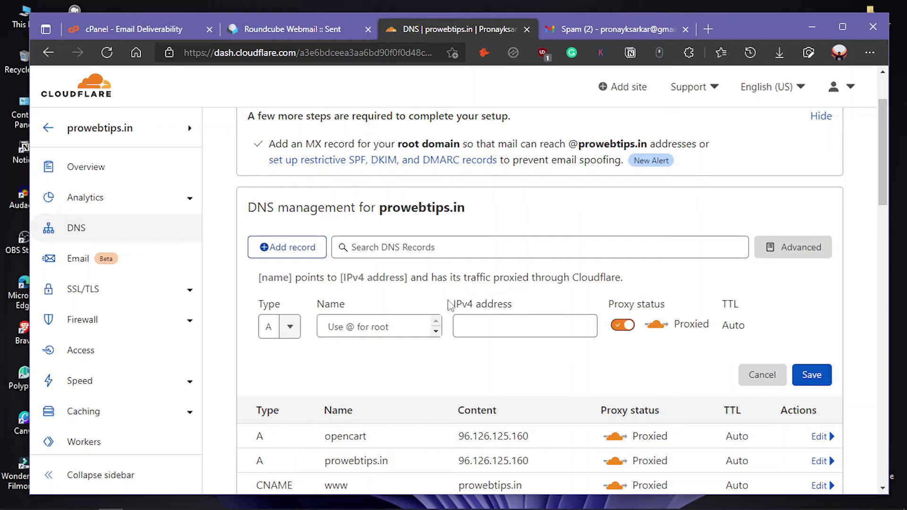
{"action": "left_click", "coordinate": [290, 326]}
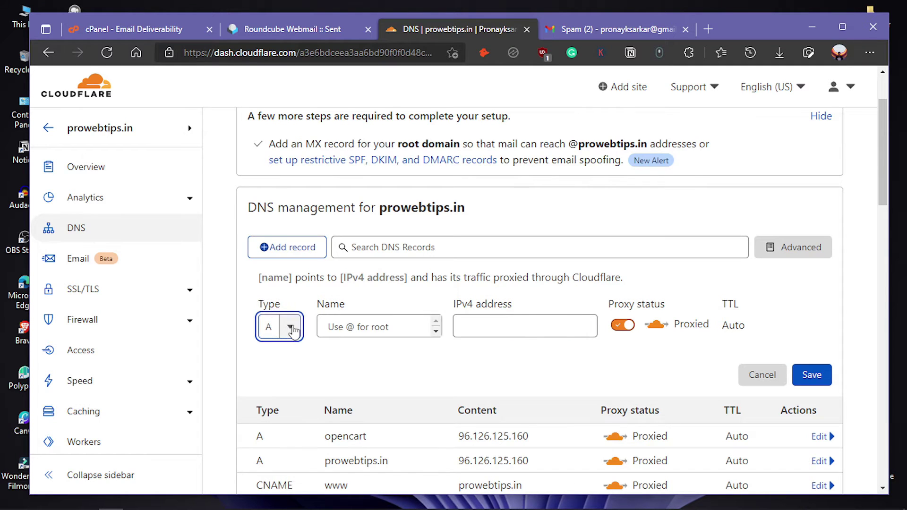
{"action": "scroll", "coordinate": [295, 408], "scroll_direction": "down", "scroll_amount": 2}
{"action": "scroll", "coordinate": [291, 453], "scroll_direction": "down", "scroll_amount": 4}
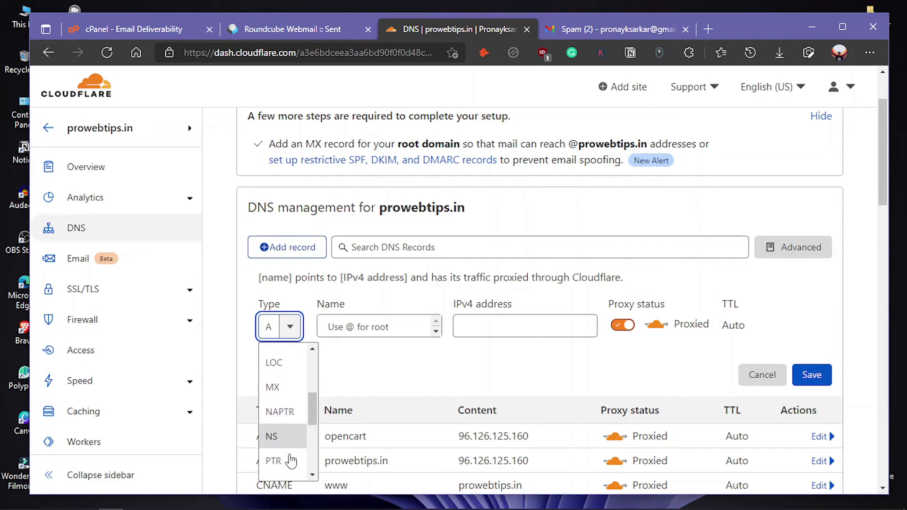
{"action": "scroll", "coordinate": [287, 446], "scroll_direction": "down", "scroll_amount": 3}
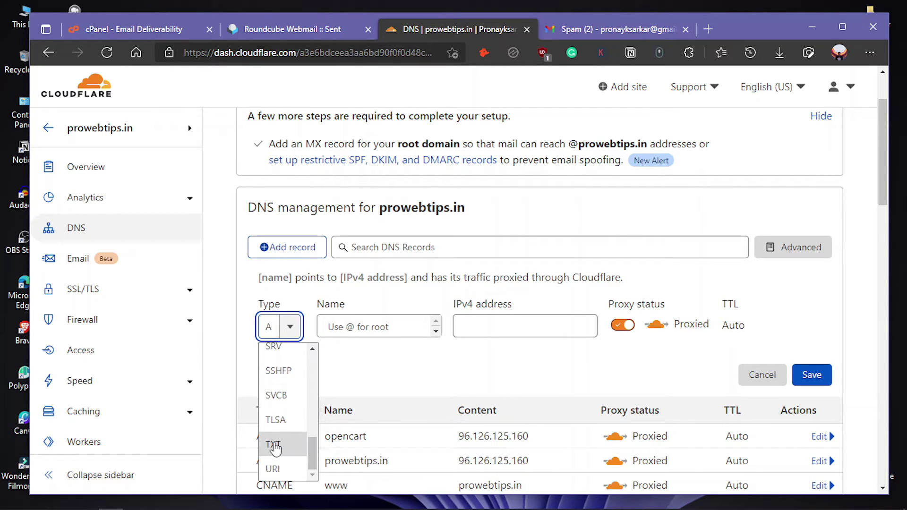
{"action": "left_click", "coordinate": [274, 445]}
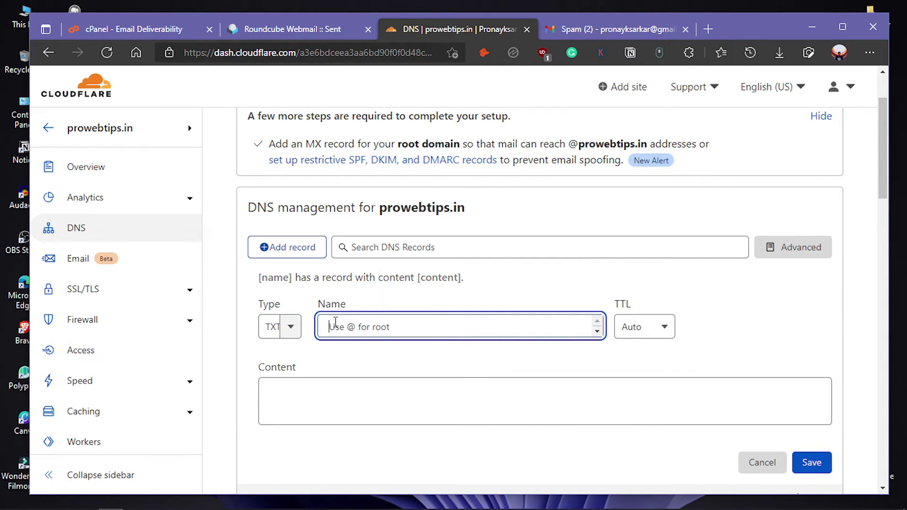
{"action": "scroll", "coordinate": [355, 321], "scroll_direction": "down", "scroll_amount": 1}
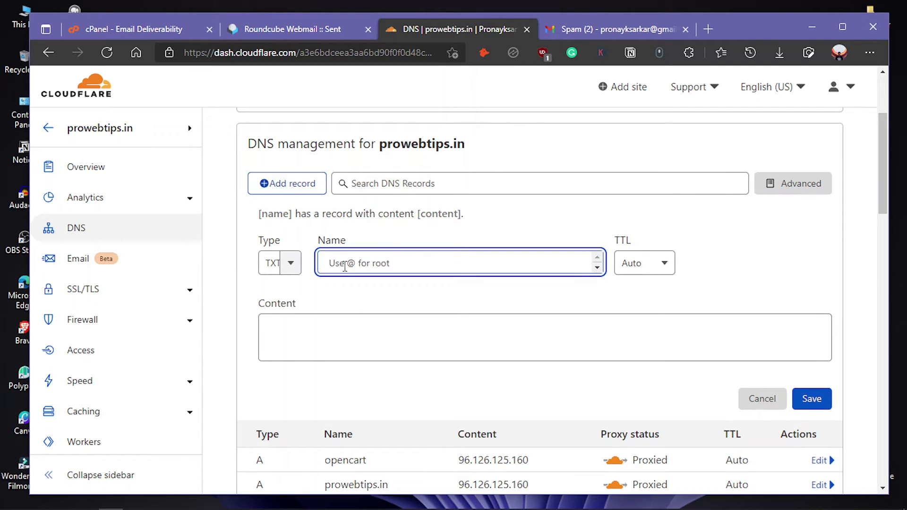
{"action": "key", "text": "ctrl+v"}
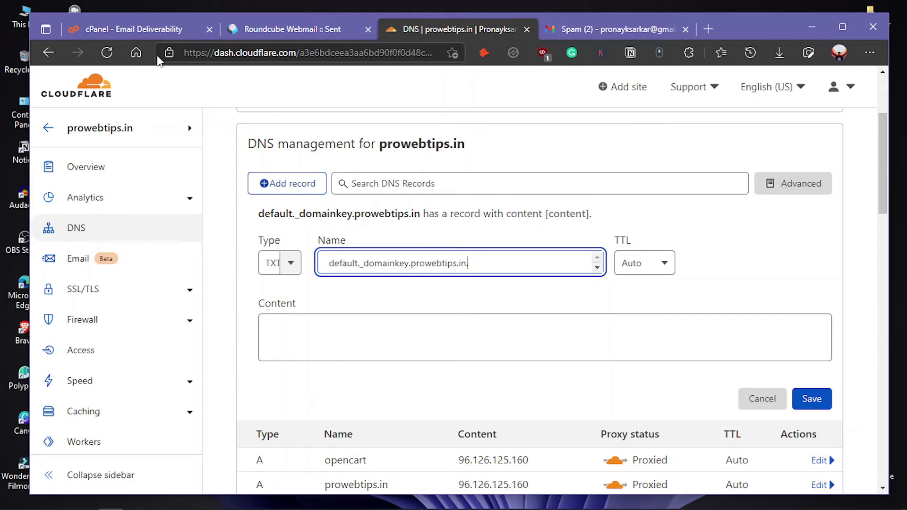
{"action": "left_click", "coordinate": [143, 28]}
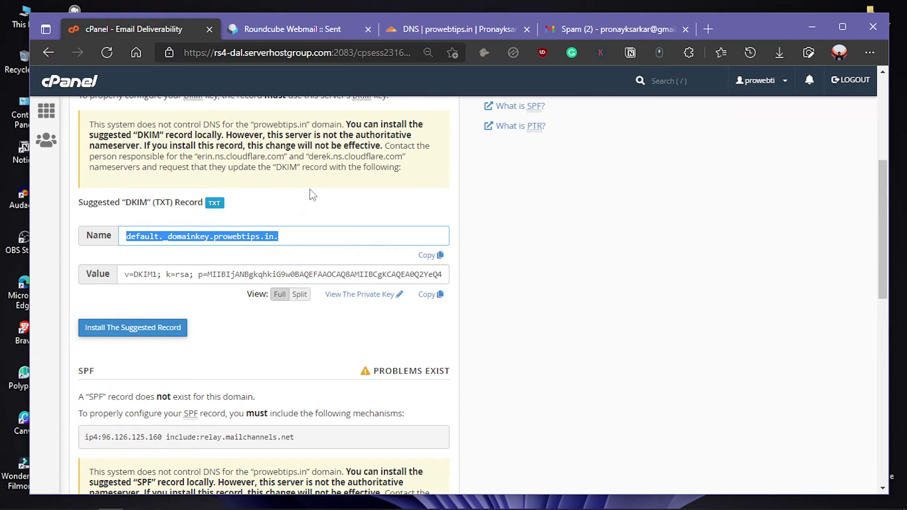
- Paste cPanel's v=DKIM1 value into the TXT record's Content and save it
{"action": "left_click", "coordinate": [430, 294]}
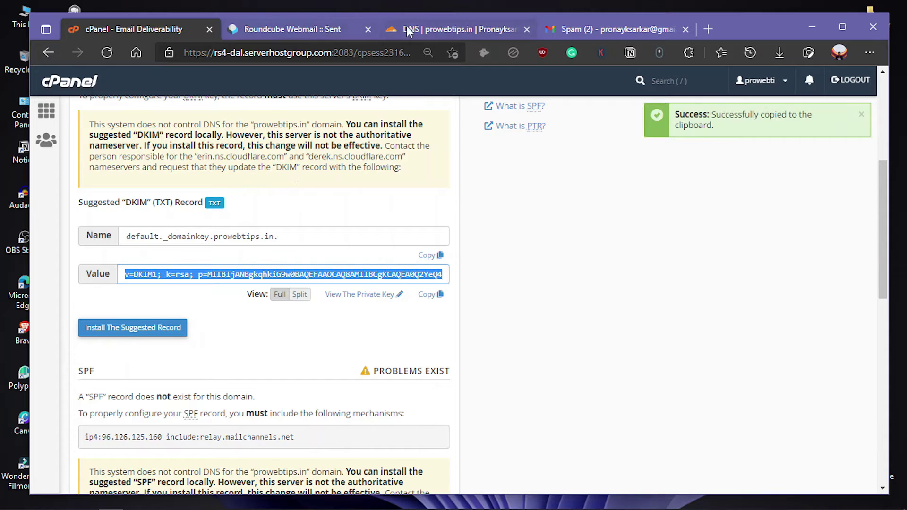
{"action": "left_click", "coordinate": [430, 29]}
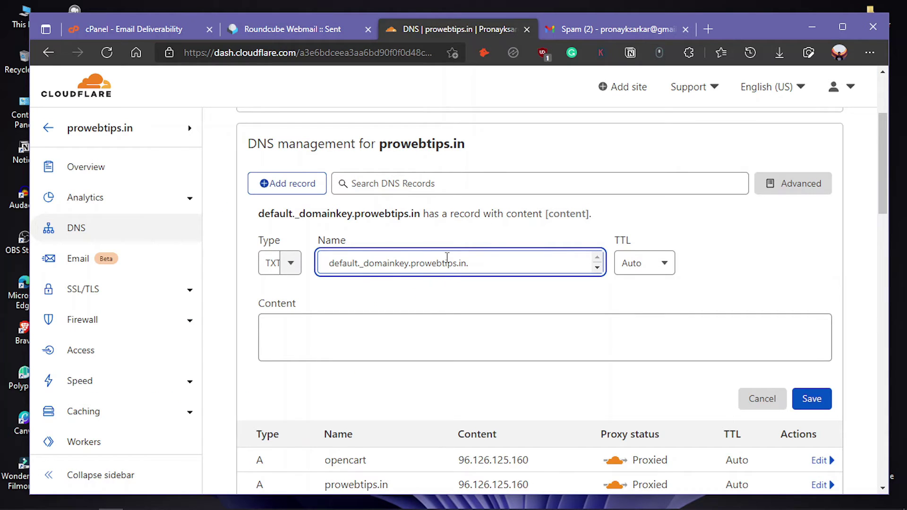
{"action": "scroll", "coordinate": [378, 267], "scroll_direction": "down", "scroll_amount": 1}
{"action": "left_click", "coordinate": [393, 261]}
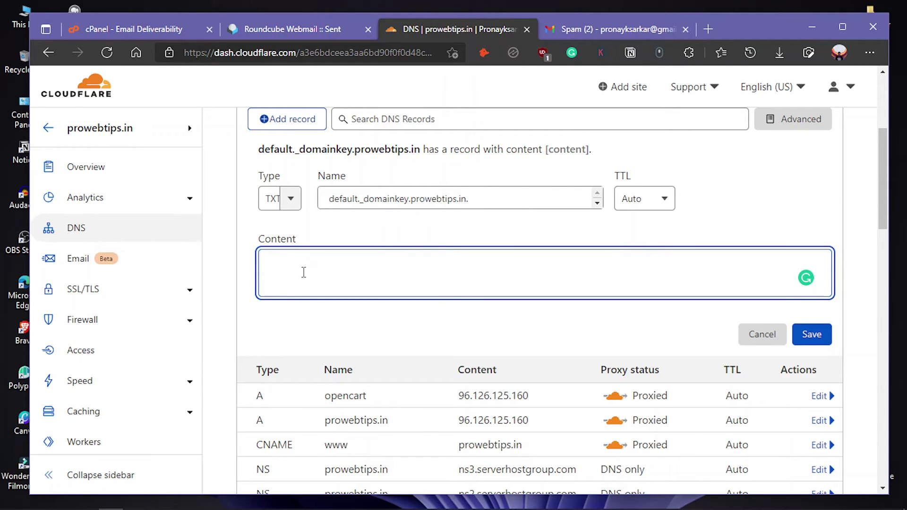
{"action": "key", "text": "ctrl+v"}
{"action": "scroll", "coordinate": [347, 307], "scroll_direction": "up", "scroll_amount": 1}
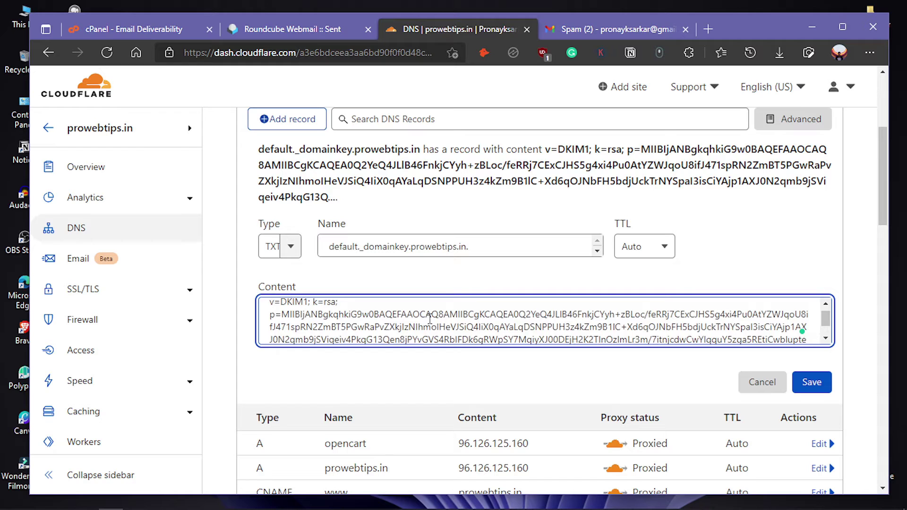
{"action": "scroll", "coordinate": [341, 329], "scroll_direction": "up", "scroll_amount": 1}
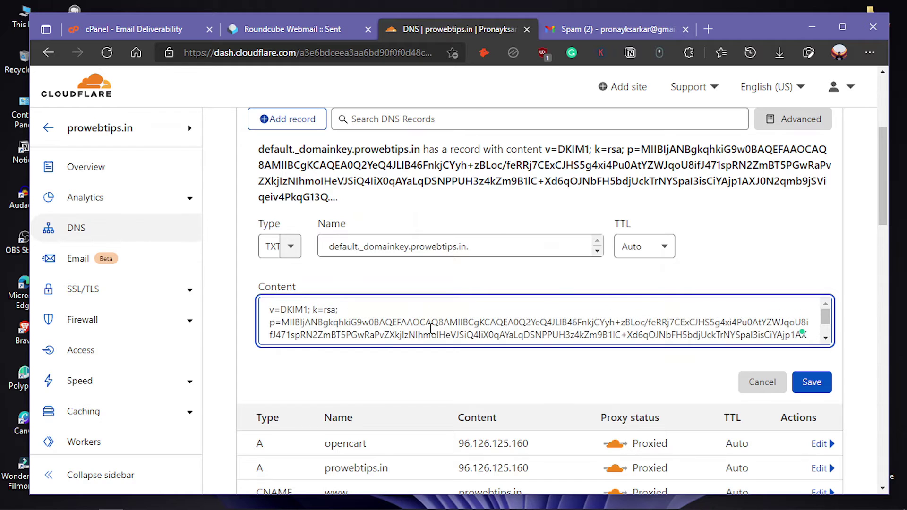
{"action": "left_click", "coordinate": [817, 385]}
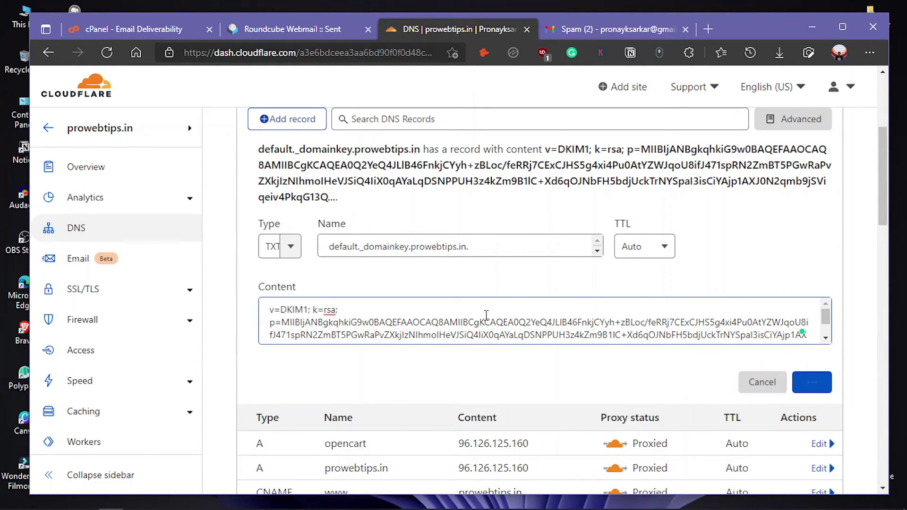
{"action": "left_click", "coordinate": [166, 33]}
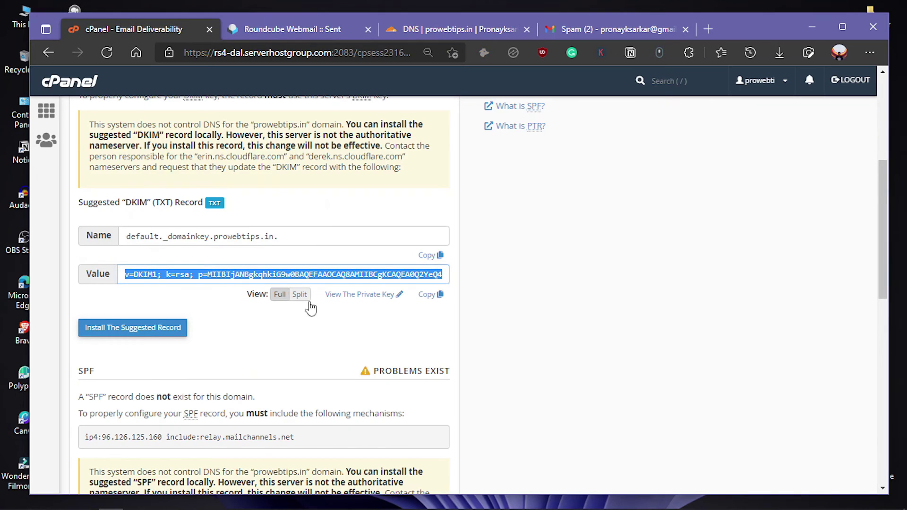
- Start another Cloudflare TXT record named prowebtips.in, copied from cPanel's SPF section
{"action": "scroll", "coordinate": [326, 326], "scroll_direction": "down", "scroll_amount": 3}
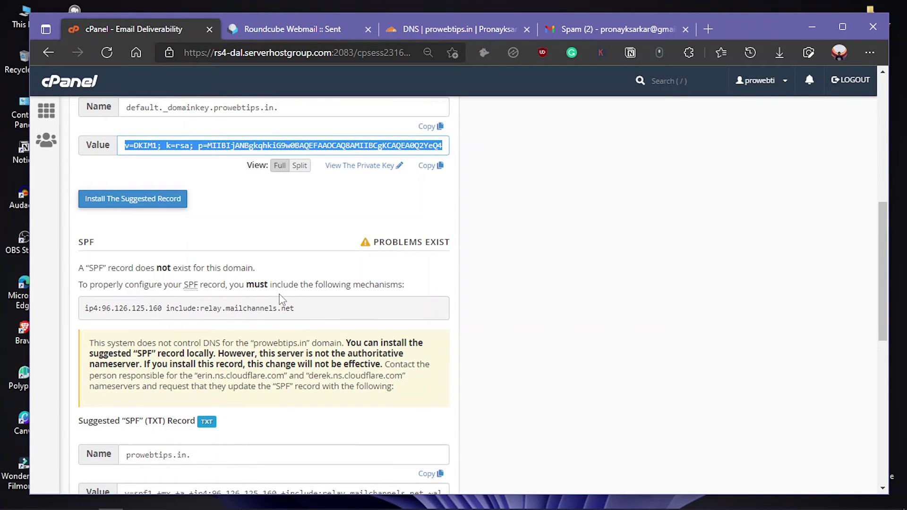
{"action": "scroll", "coordinate": [272, 312], "scroll_direction": "down", "scroll_amount": 3}
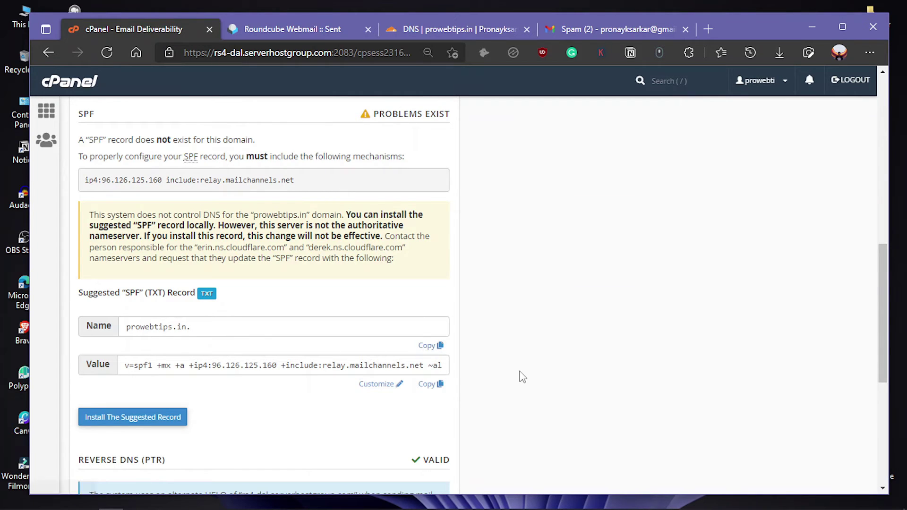
{"action": "left_click", "coordinate": [430, 346]}
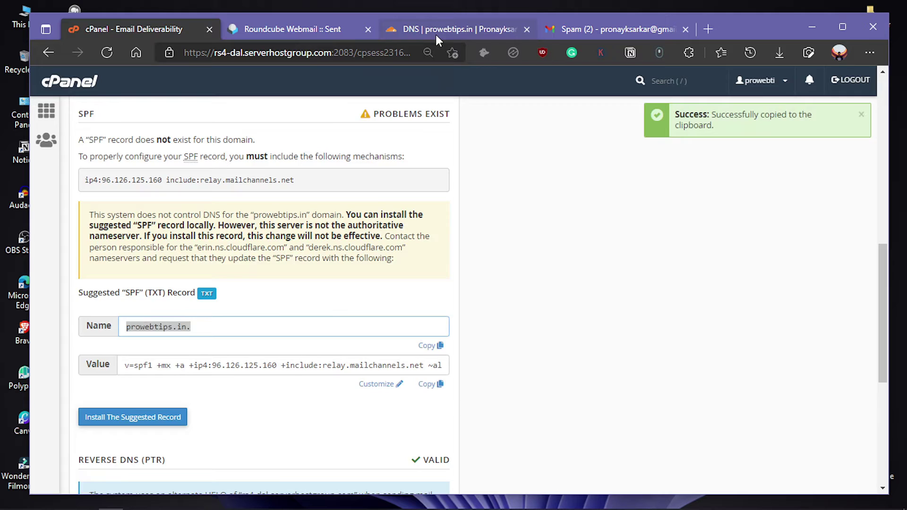
{"action": "left_click", "coordinate": [437, 37]}
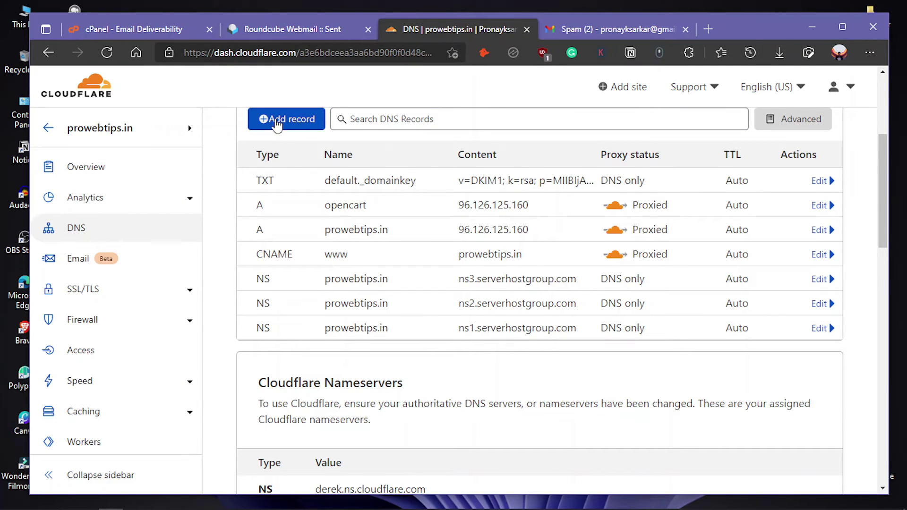
{"action": "left_click", "coordinate": [277, 123]}
{"action": "left_click", "coordinate": [289, 197]}
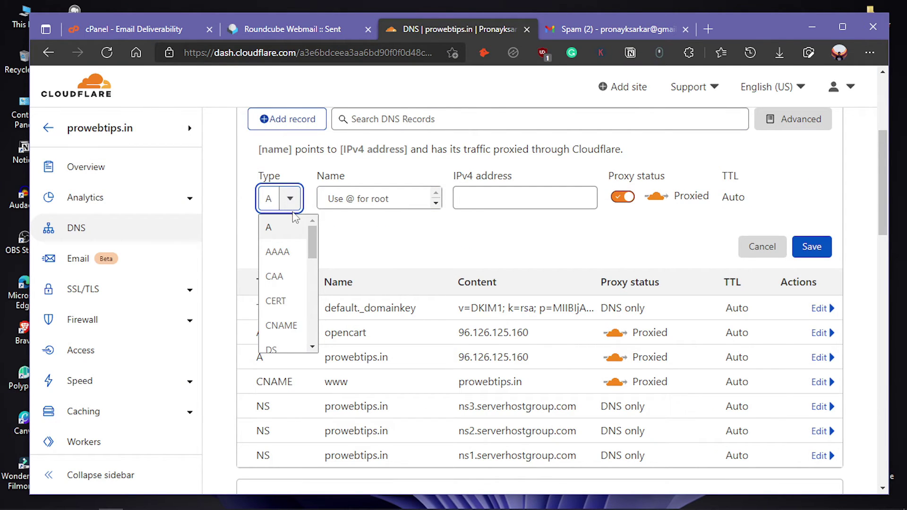
{"action": "scroll", "coordinate": [283, 334], "scroll_direction": "down", "scroll_amount": 5}
{"action": "scroll", "coordinate": [285, 333], "scroll_direction": "down", "scroll_amount": 3}
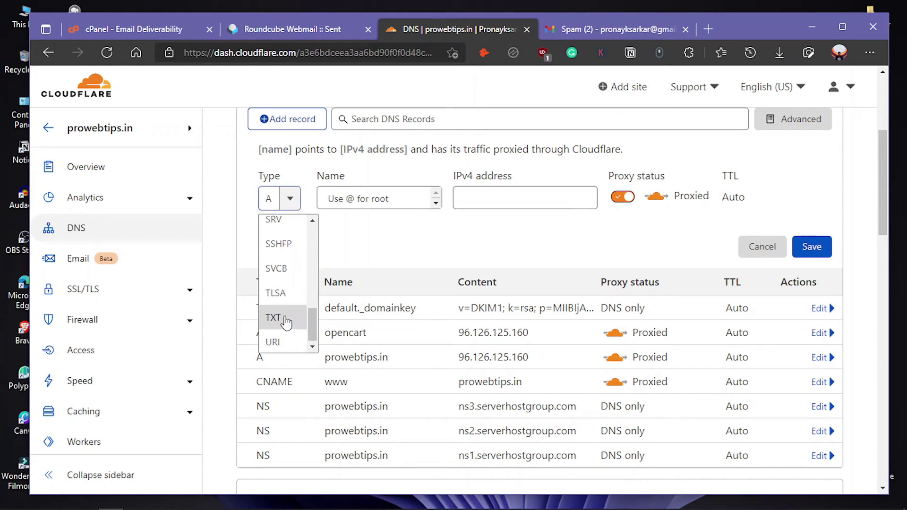
{"action": "left_click", "coordinate": [274, 318]}
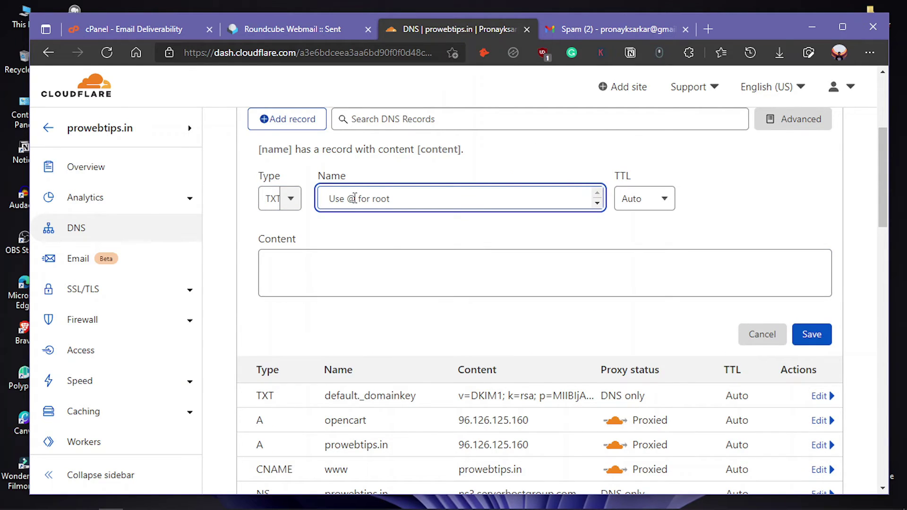
{"action": "key", "text": "ctrl+v"}
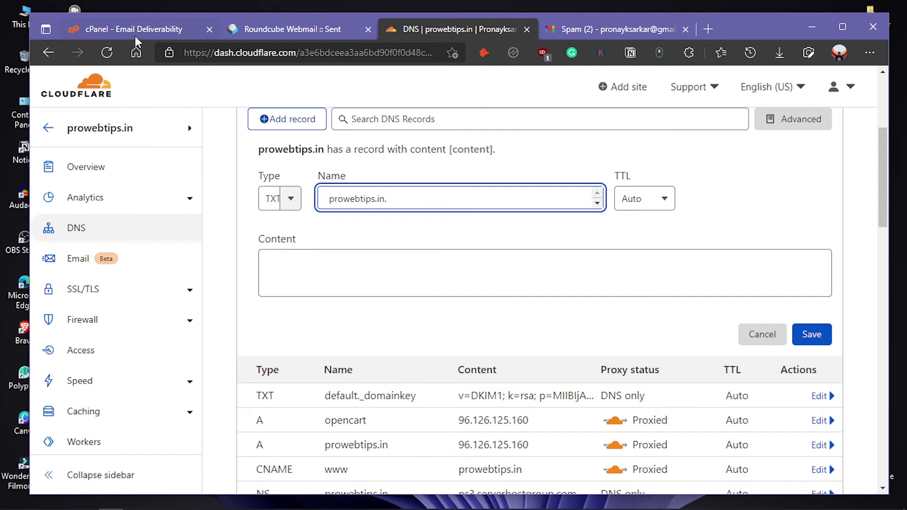
- Set its content to v=spf1 +mx +a +ip4:96.126.125.160 +include:relay.mailchannels.net ~all and save
{"action": "left_click", "coordinate": [132, 32]}
{"action": "scroll", "coordinate": [311, 286], "scroll_direction": "down", "scroll_amount": 4}
{"action": "scroll", "coordinate": [385, 324], "scroll_direction": "up", "scroll_amount": 3}
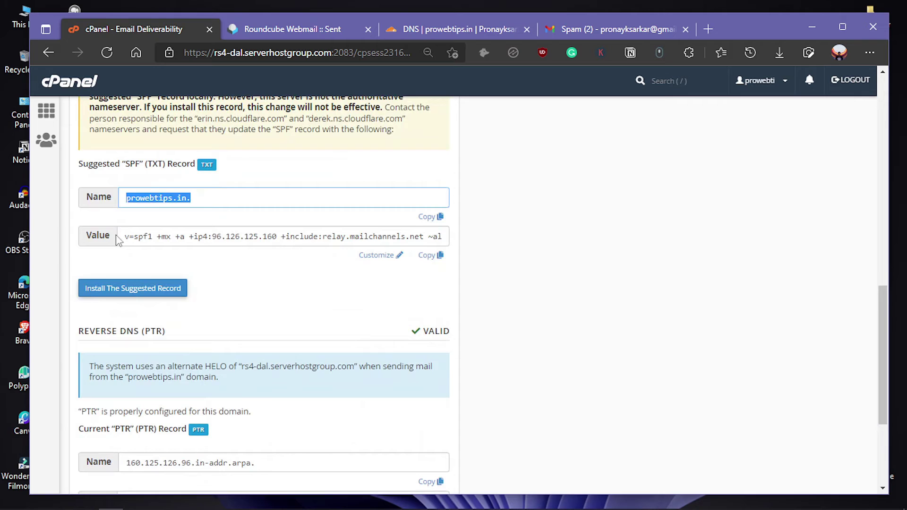
{"action": "left_click", "coordinate": [131, 234]}
{"action": "left_click_drag", "start_coordinate": [123, 232], "coordinate": [462, 232]}
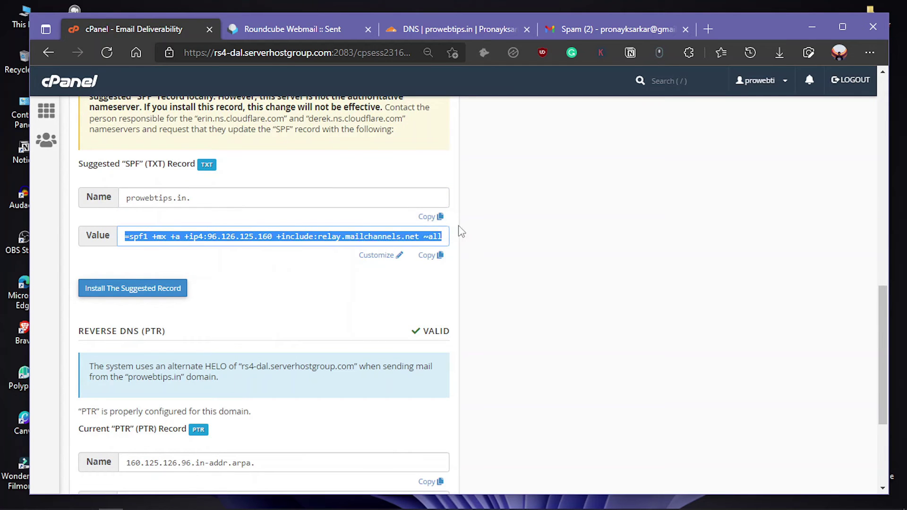
{"action": "left_click", "coordinate": [422, 257]}
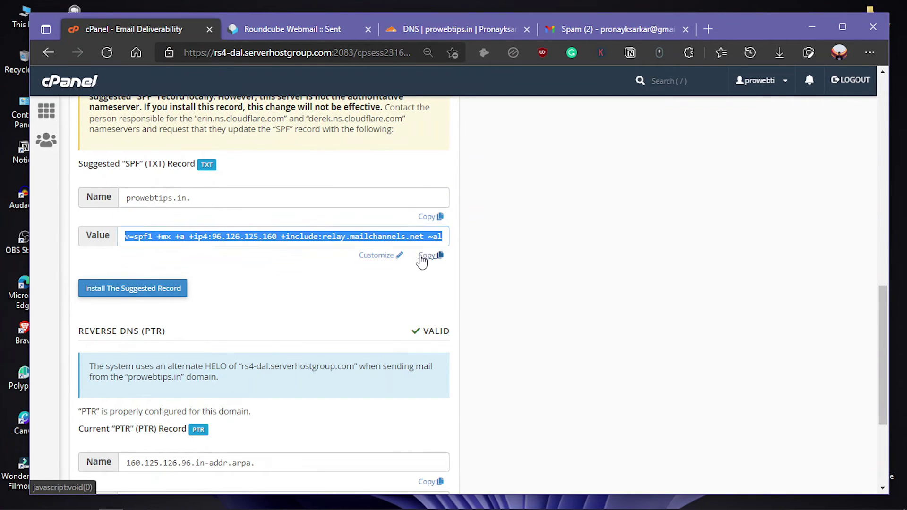
{"action": "left_click", "coordinate": [440, 29]}
{"action": "left_click", "coordinate": [361, 262]}
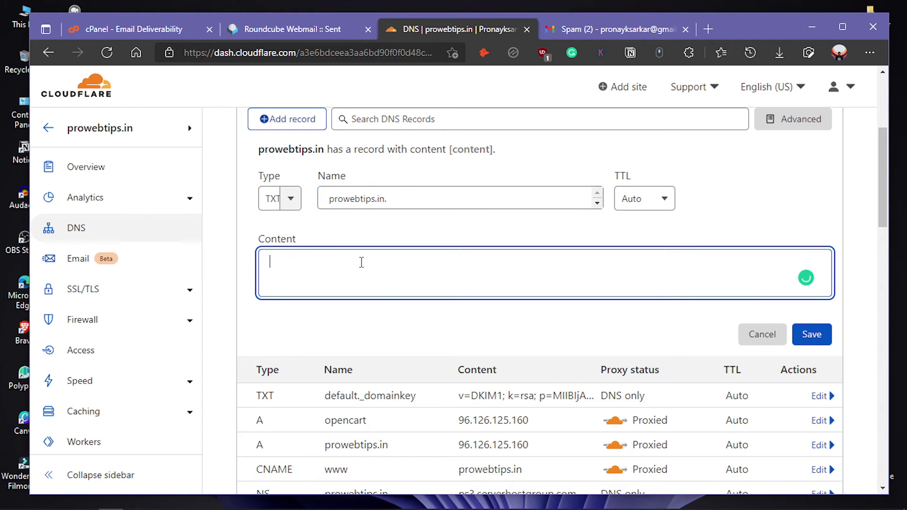
{"action": "key", "text": "ctrl+v"}
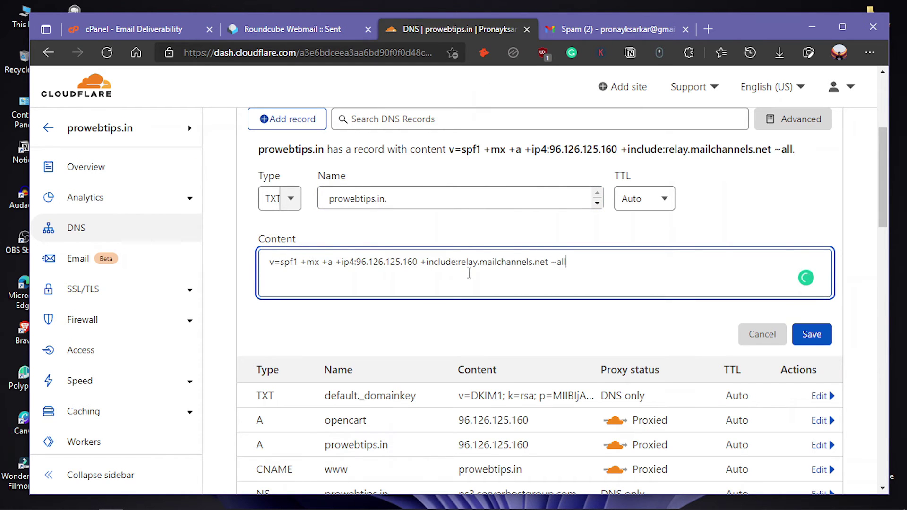
{"action": "left_click", "coordinate": [826, 343]}
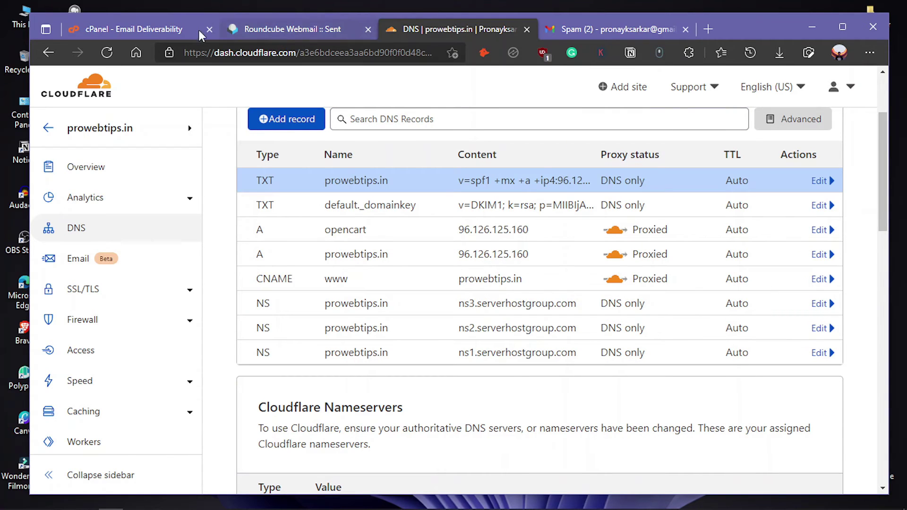
- Confirm in cPanel's domain list that prowebtips.in now shows Valid
{"action": "left_click", "coordinate": [152, 29]}
{"action": "scroll", "coordinate": [326, 330], "scroll_direction": "up", "scroll_amount": 7}
{"action": "scroll", "coordinate": [333, 336], "scroll_direction": "up", "scroll_amount": 6}
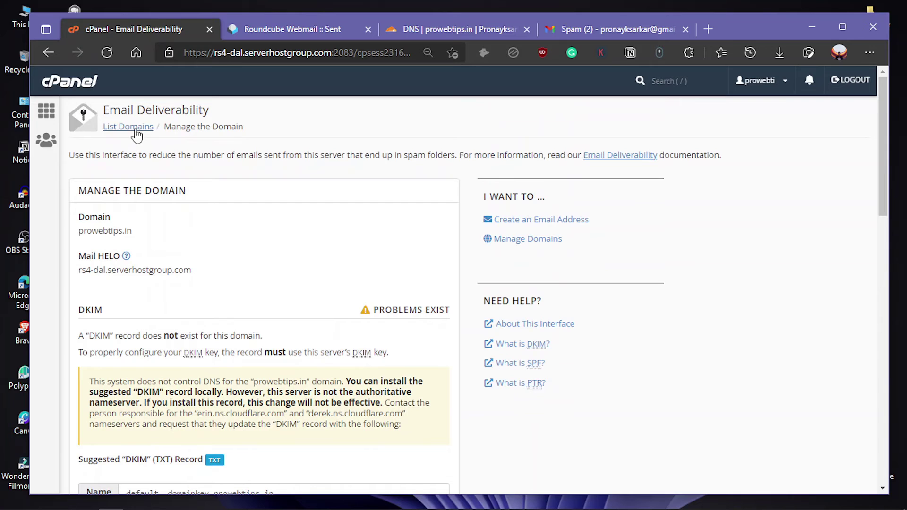
{"action": "left_click", "coordinate": [131, 126]}
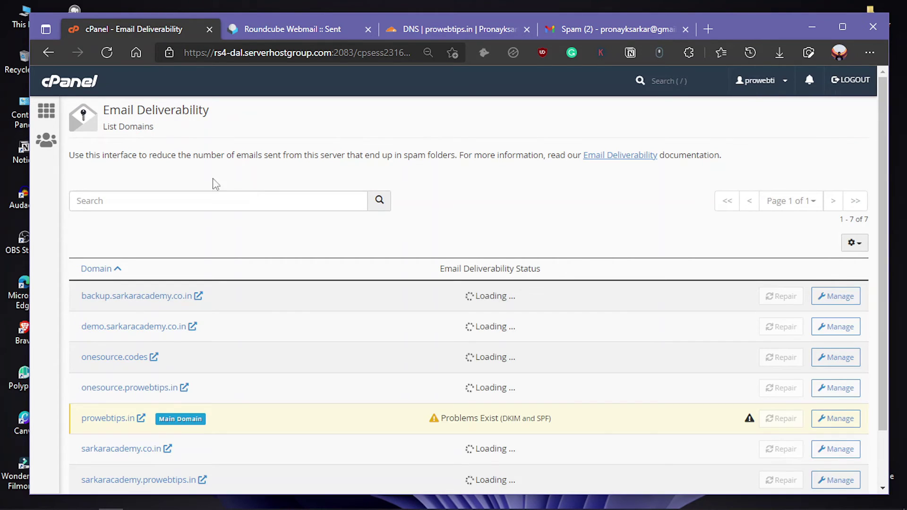
{"action": "scroll", "coordinate": [354, 301], "scroll_direction": "down", "scroll_amount": 2}
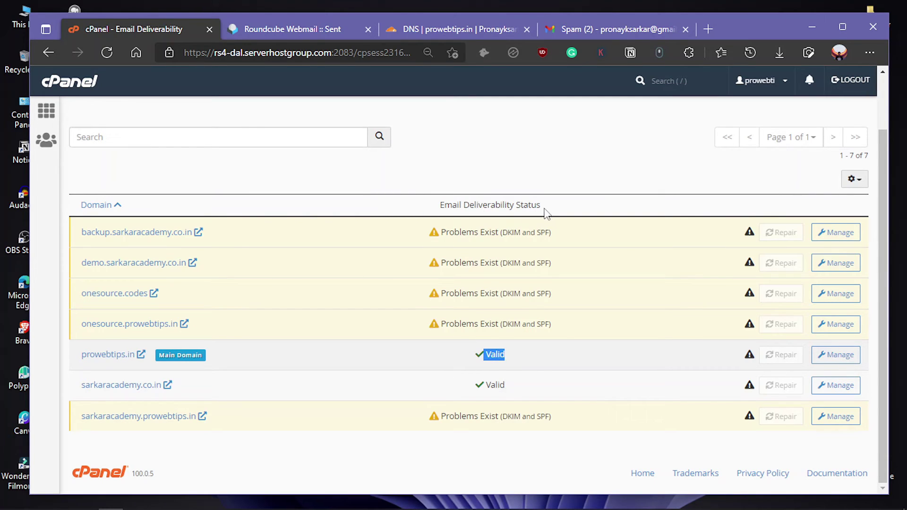
{"action": "left_click", "coordinate": [503, 353]}
{"action": "left_click_drag", "start_coordinate": [524, 356], "coordinate": [452, 351]}
{"action": "left_click", "coordinate": [592, 29]}
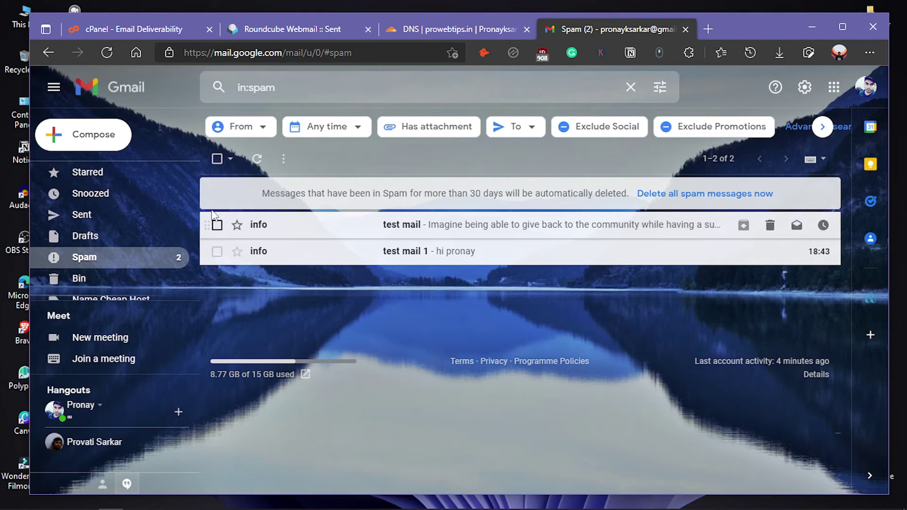
- Review the two test mails in Gmail Spam, then move to Roundcube's Sent folder
{"action": "scroll", "coordinate": [151, 237], "scroll_direction": "down", "scroll_amount": 3}
{"action": "scroll", "coordinate": [132, 255], "scroll_direction": "up", "scroll_amount": 3}
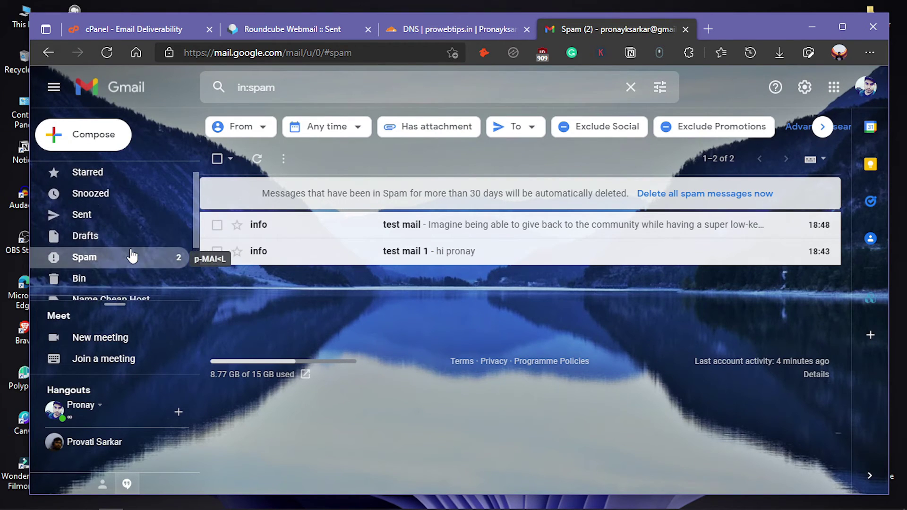
{"action": "scroll", "coordinate": [154, 236], "scroll_direction": "up", "scroll_amount": 2}
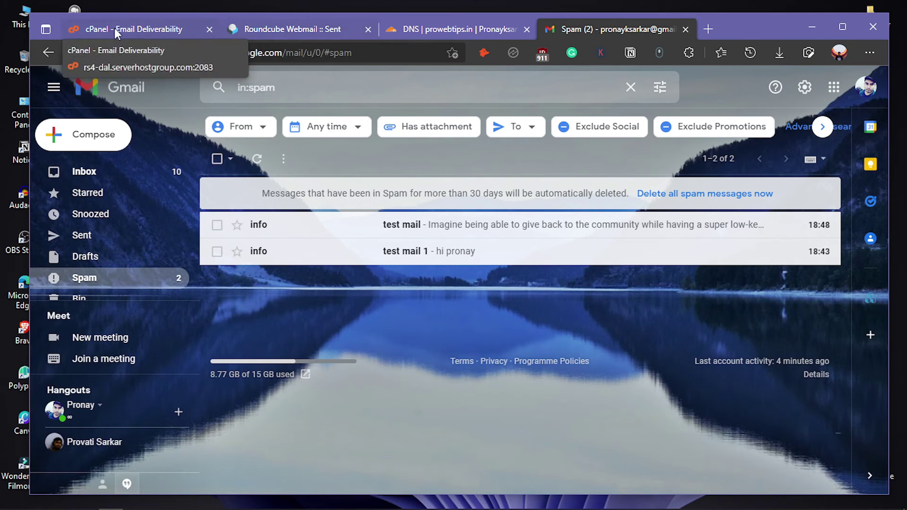
{"action": "left_click", "coordinate": [284, 29]}
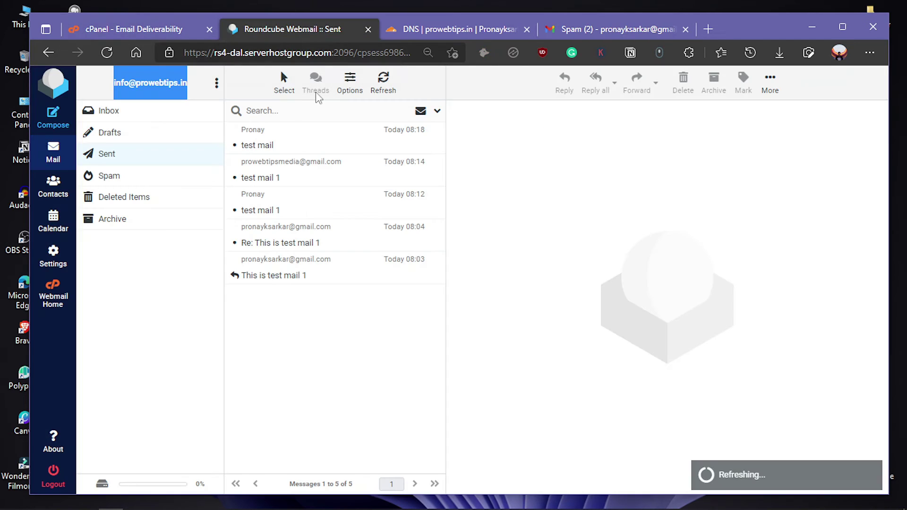
- Start a new Roundcube message addressed to the Gmail account
{"action": "left_click", "coordinate": [56, 125]}
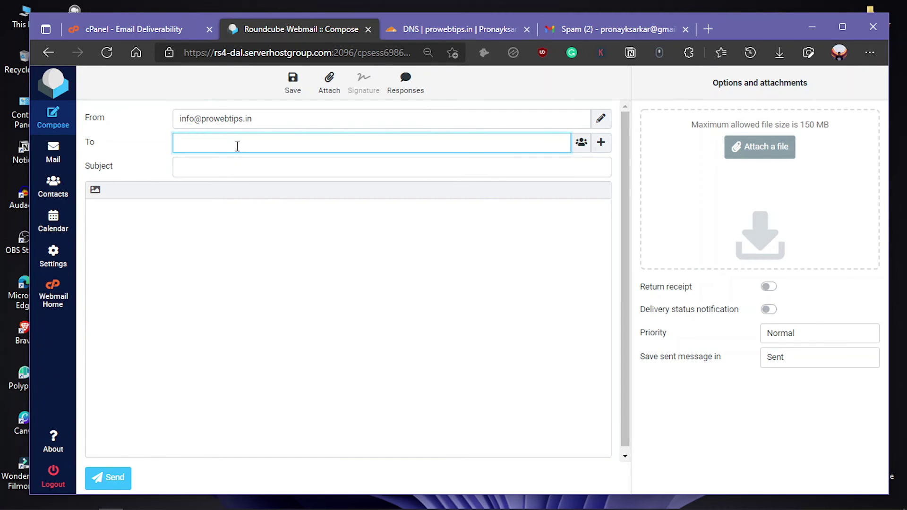
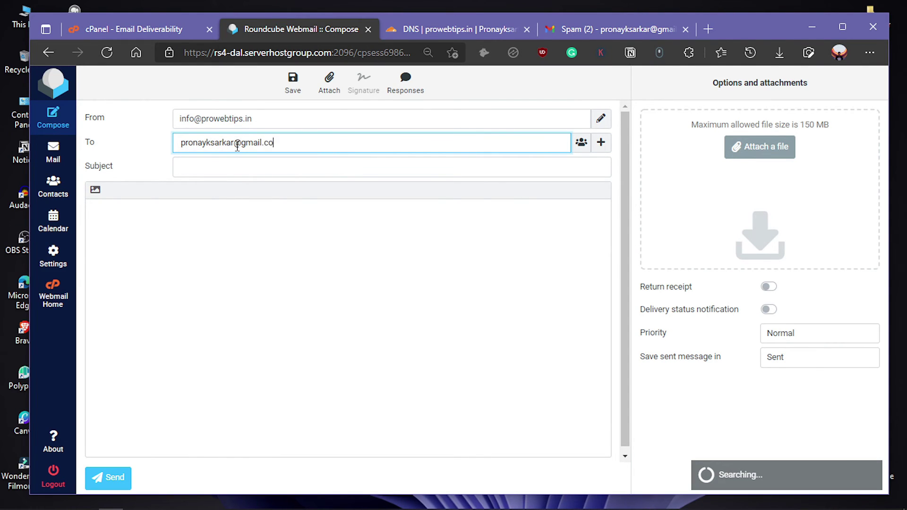
{"action": "key", "text": "Tab"}
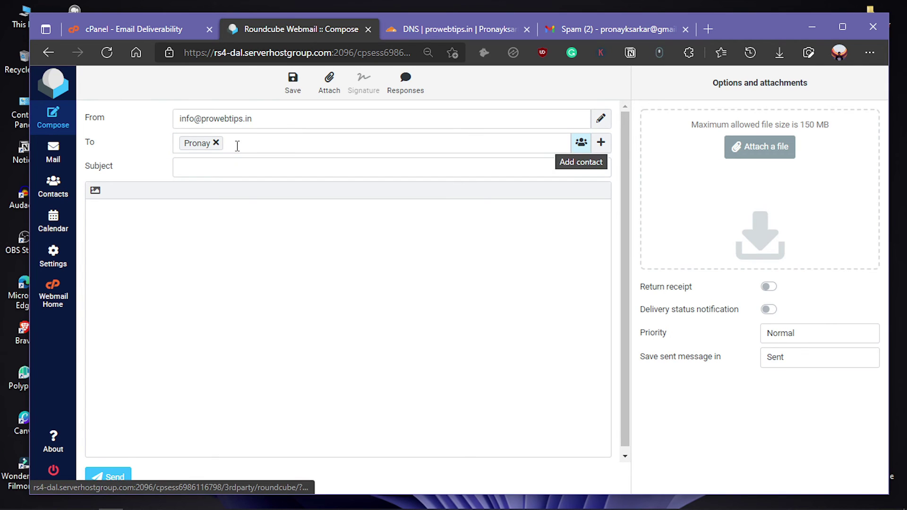
{"action": "left_click", "coordinate": [243, 170]}
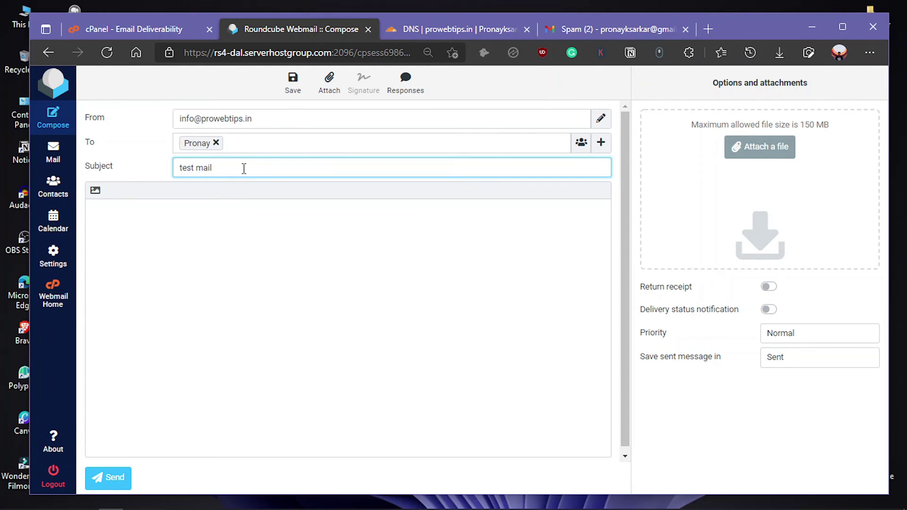
- Write a short hello body and send the 'test mail 2' message
{"action": "key", "text": "Tab"}
{"action": "type", "text": "pro"}
{"action": "key", "text": "BackSpace"}
{"action": "key", "text": "BackSpace"}
{"action": "type", "text": "hello pr"}
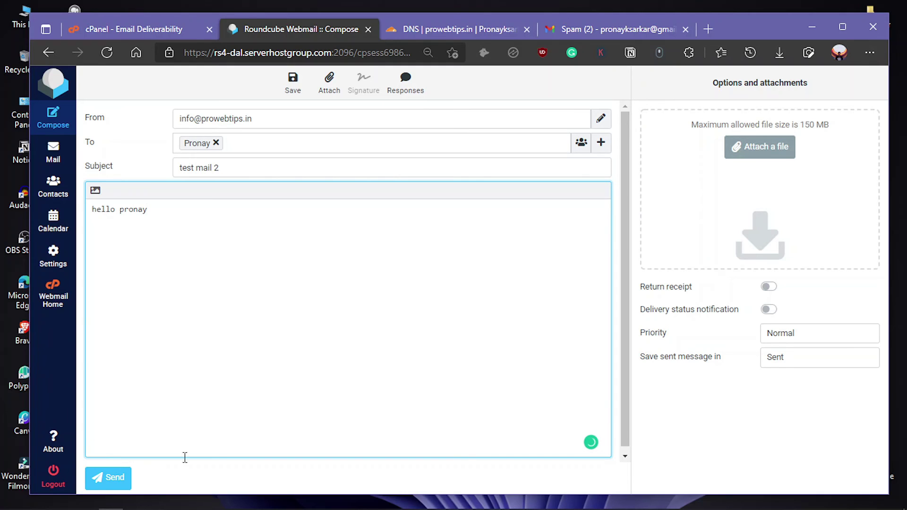
{"action": "left_click", "coordinate": [123, 479]}
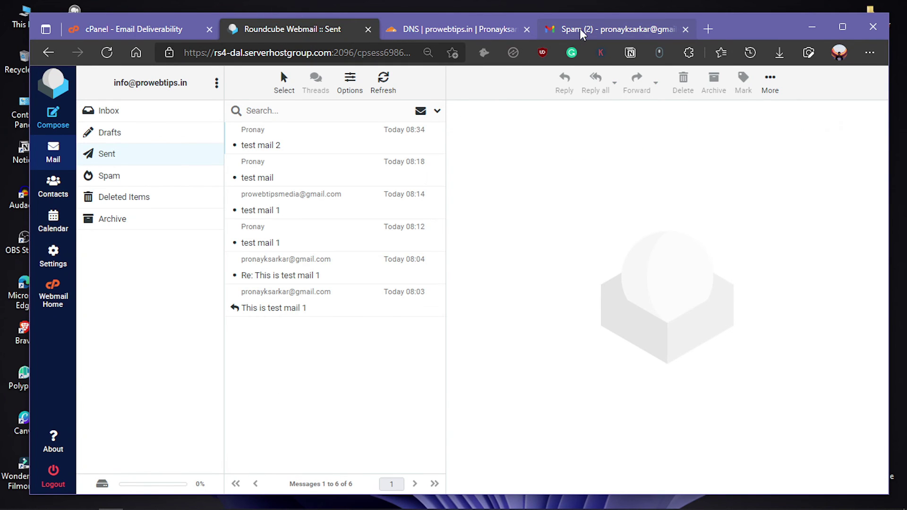
{"action": "left_click", "coordinate": [580, 28]}
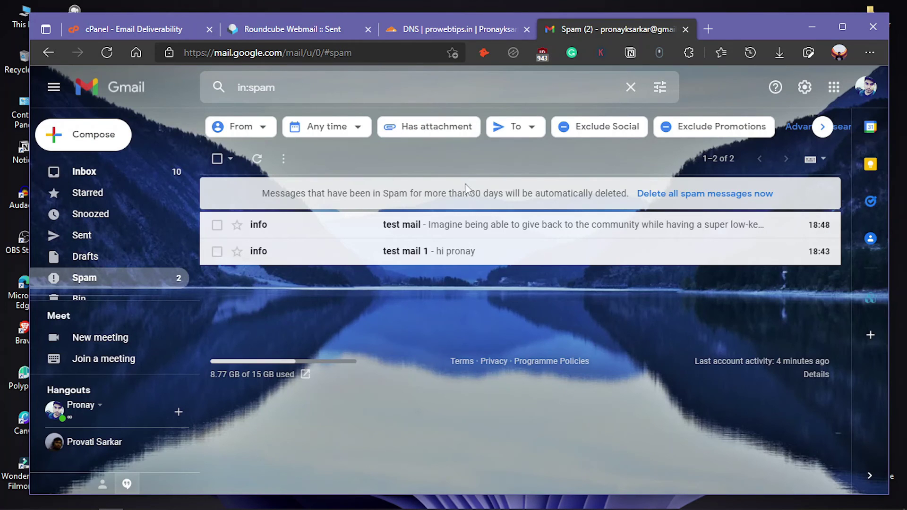
- Open 'test mail 2' in the refreshed Gmail Inbox and expand its sender and security details
{"action": "left_click", "coordinate": [123, 185]}
{"action": "left_click", "coordinate": [256, 125]}
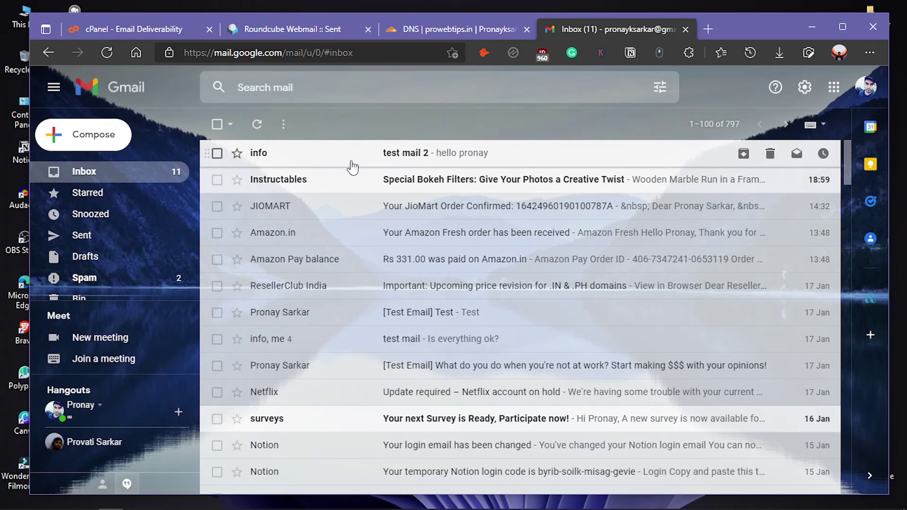
{"action": "left_click", "coordinate": [425, 161]}
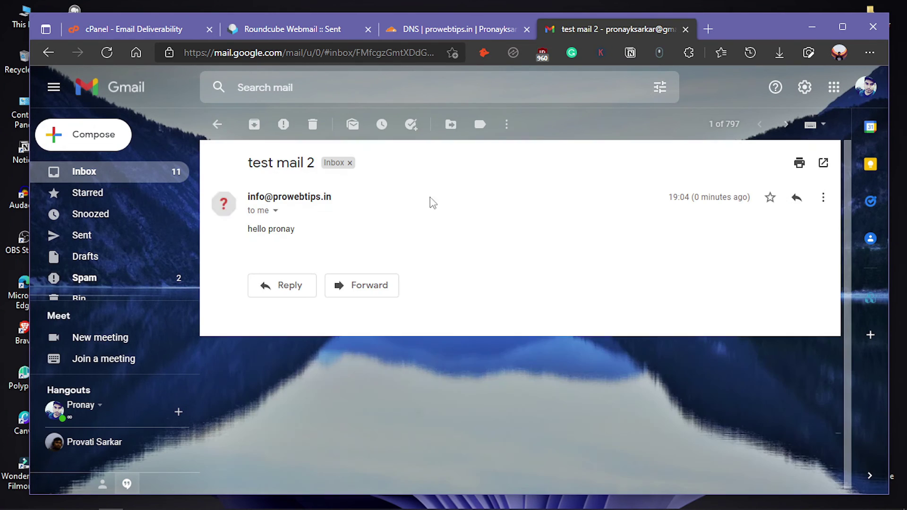
{"action": "left_click", "coordinate": [275, 211]}
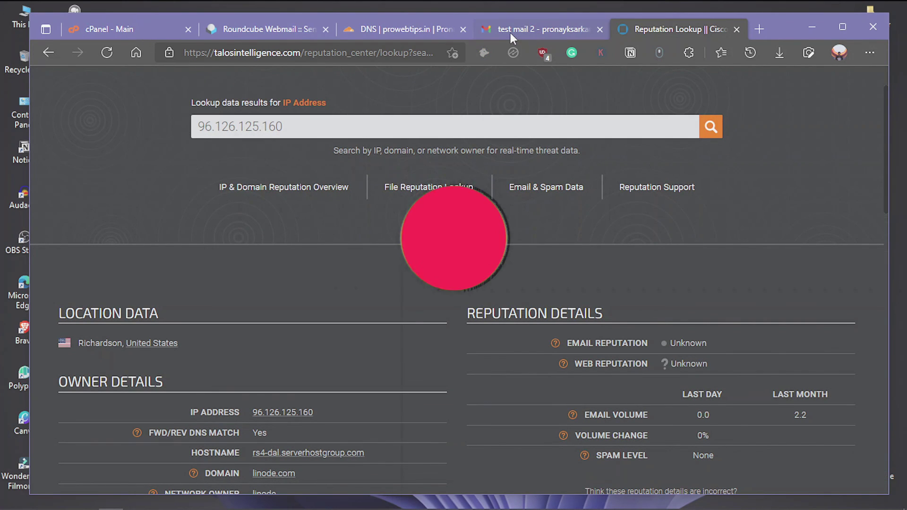
- Leave the Talos lookup for 96.126.125.160 and return to Roundcube's Sent folder via the Cloudflare DNS tab
{"action": "left_click", "coordinate": [414, 30]}
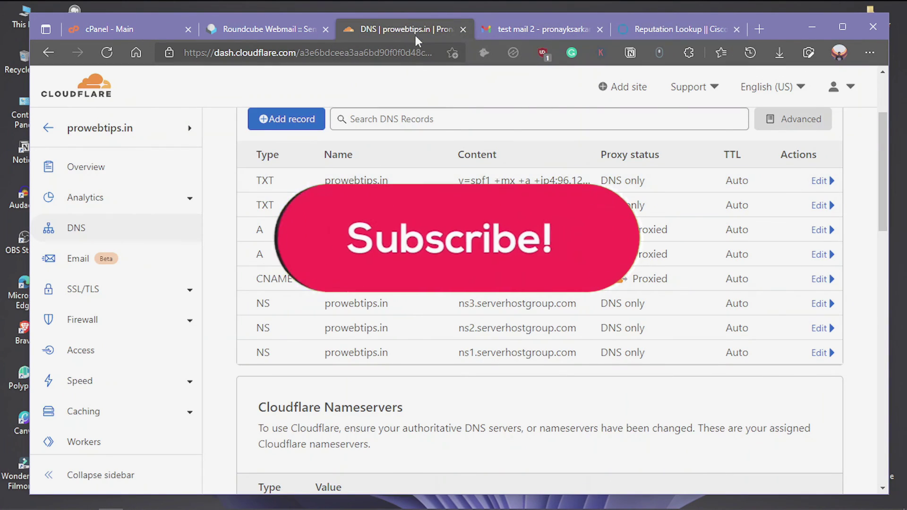
{"action": "left_click", "coordinate": [285, 27]}
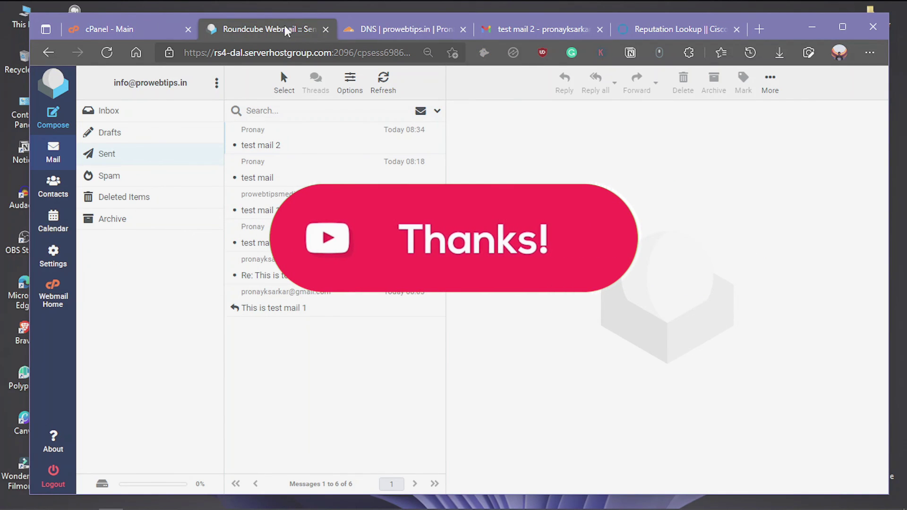